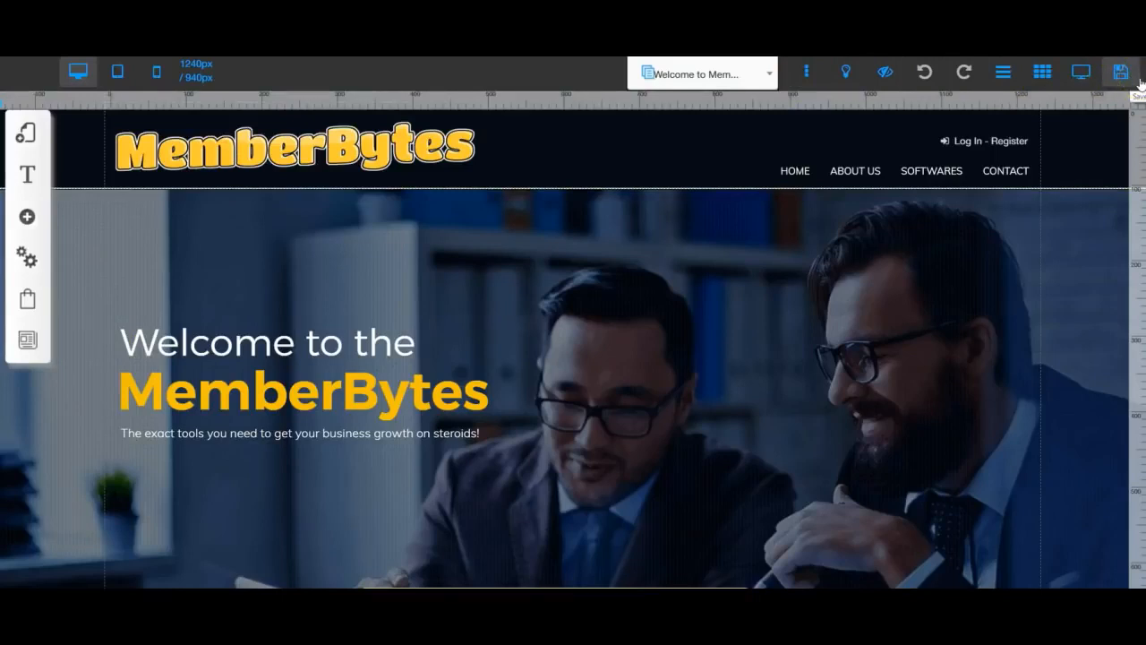
Save the pending site style and site settings changes and close the alert.
click(1119, 77)
click(1120, 77)
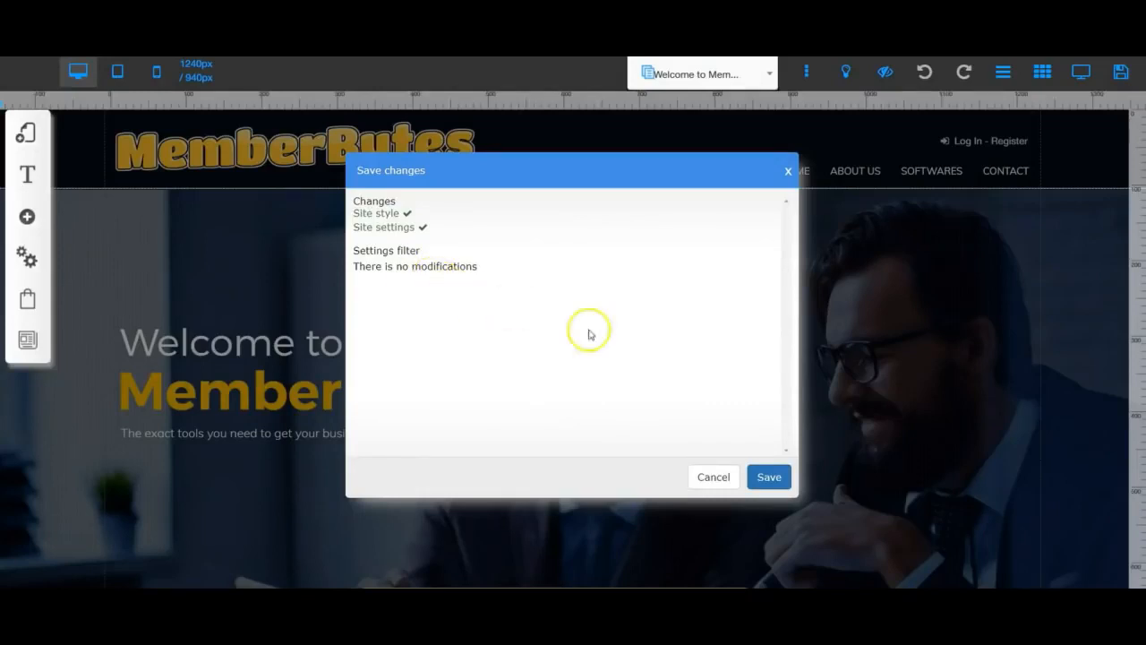
click(767, 478)
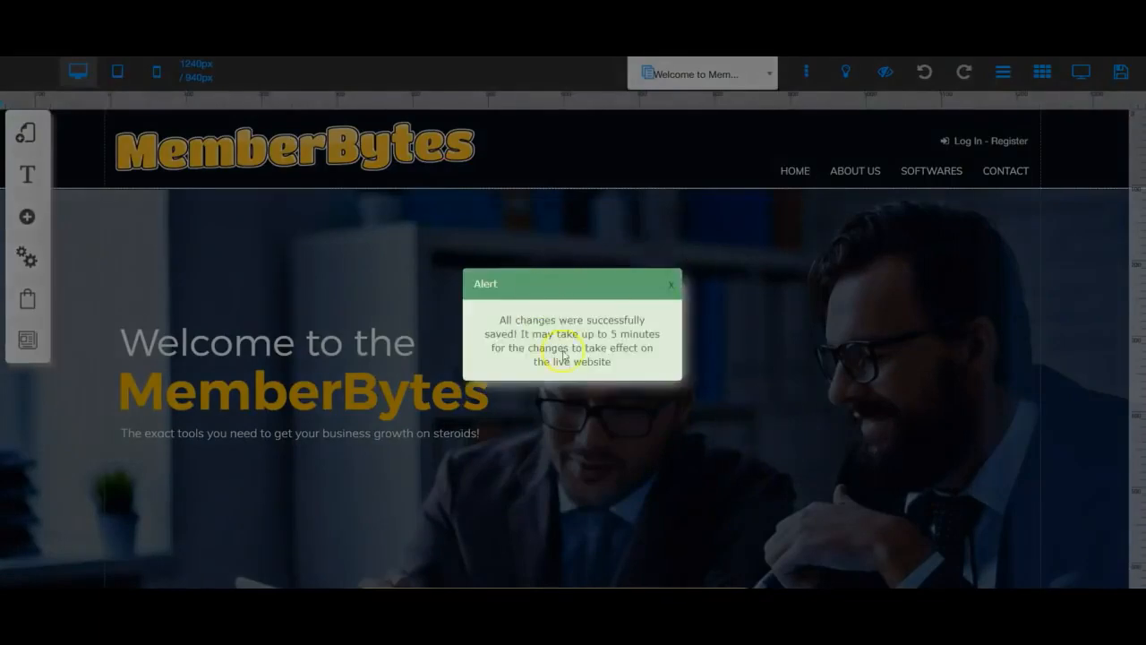
click(670, 283)
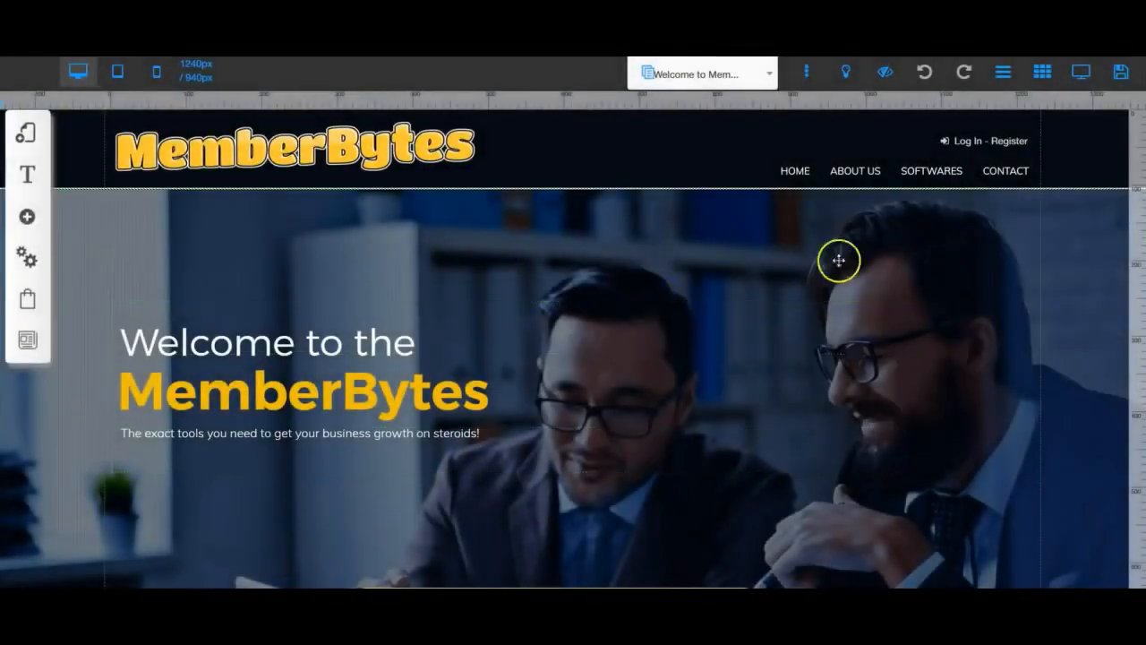
Preview the welcome page as visitors see it and return to editing.
click(1083, 73)
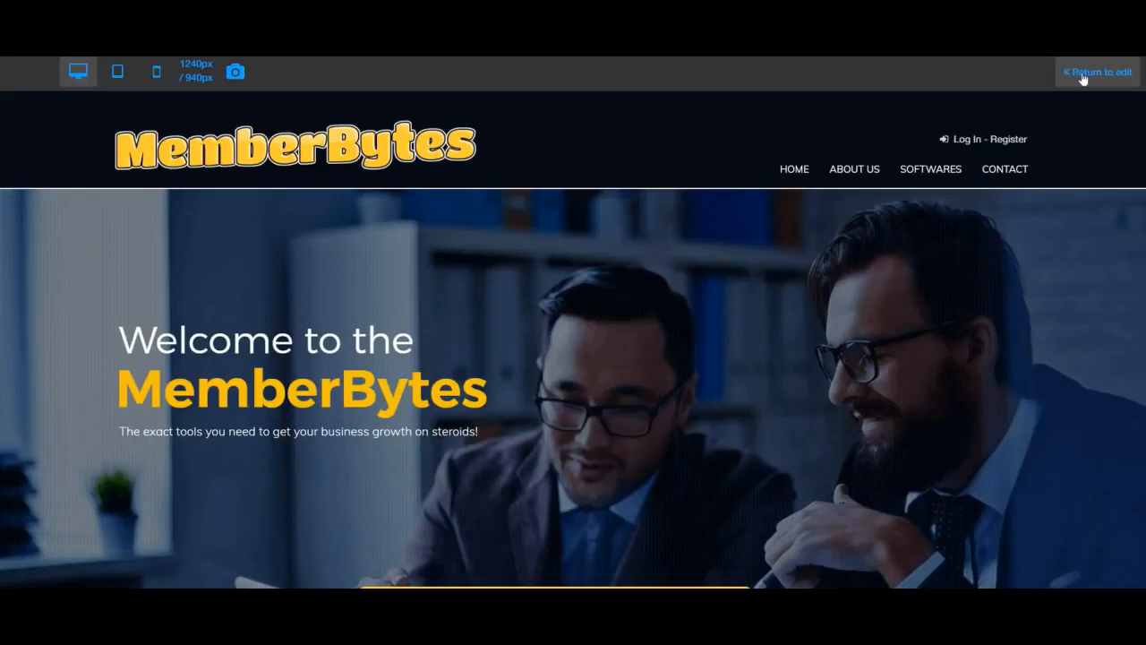
click(1084, 78)
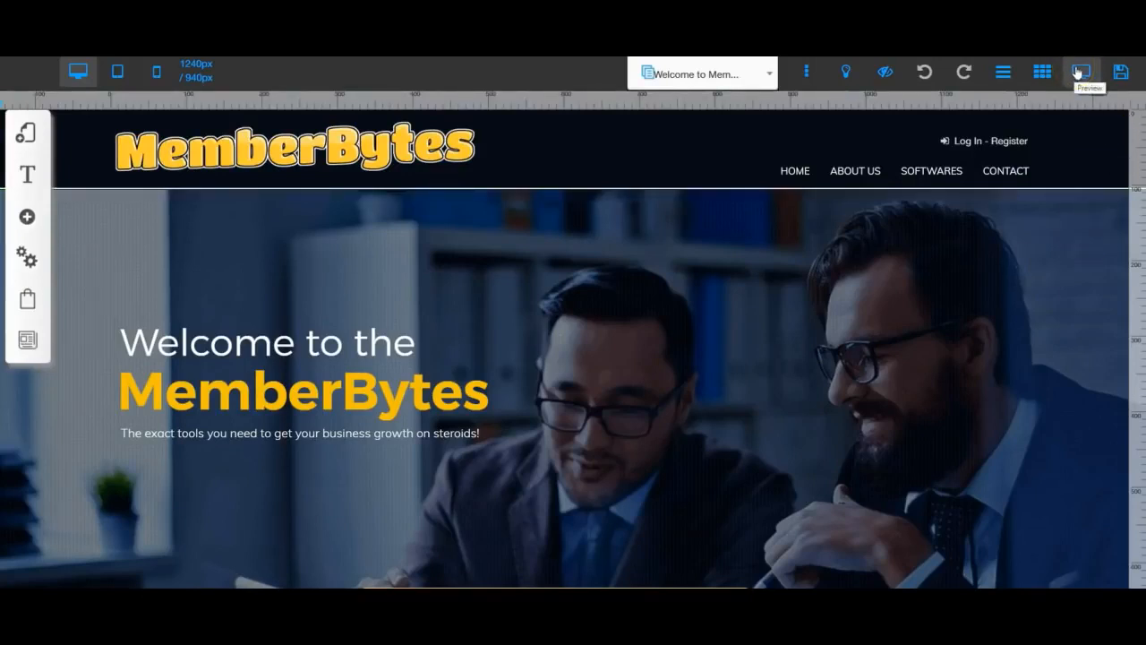
Toggle the page gridlines and the rulers off and back on.
click(1041, 73)
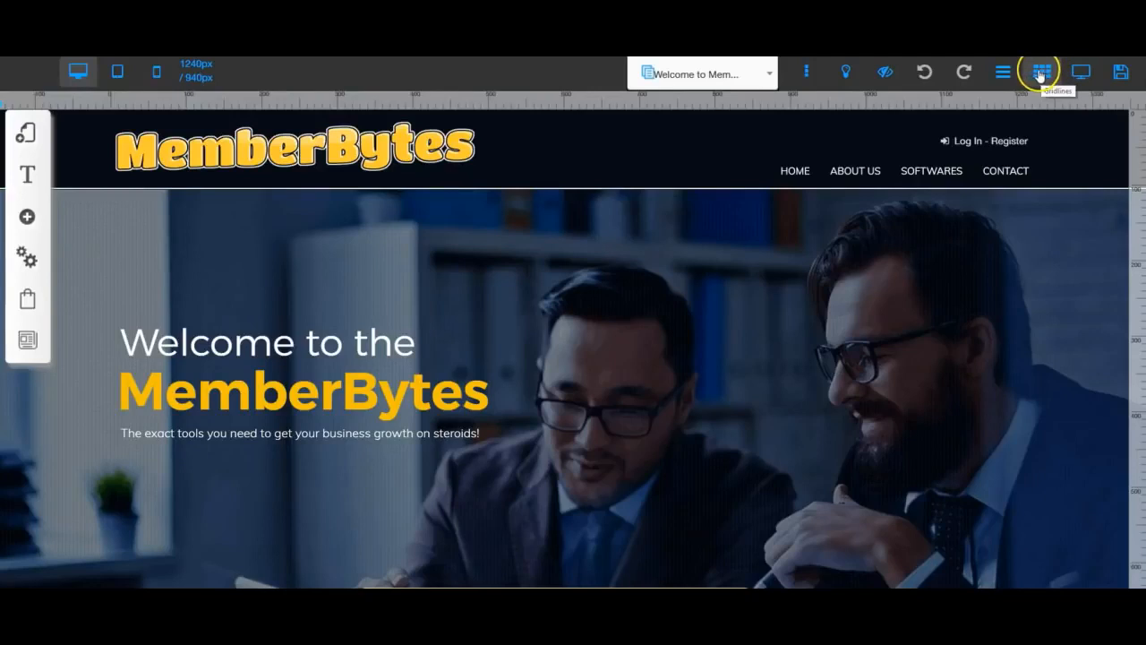
click(1041, 73)
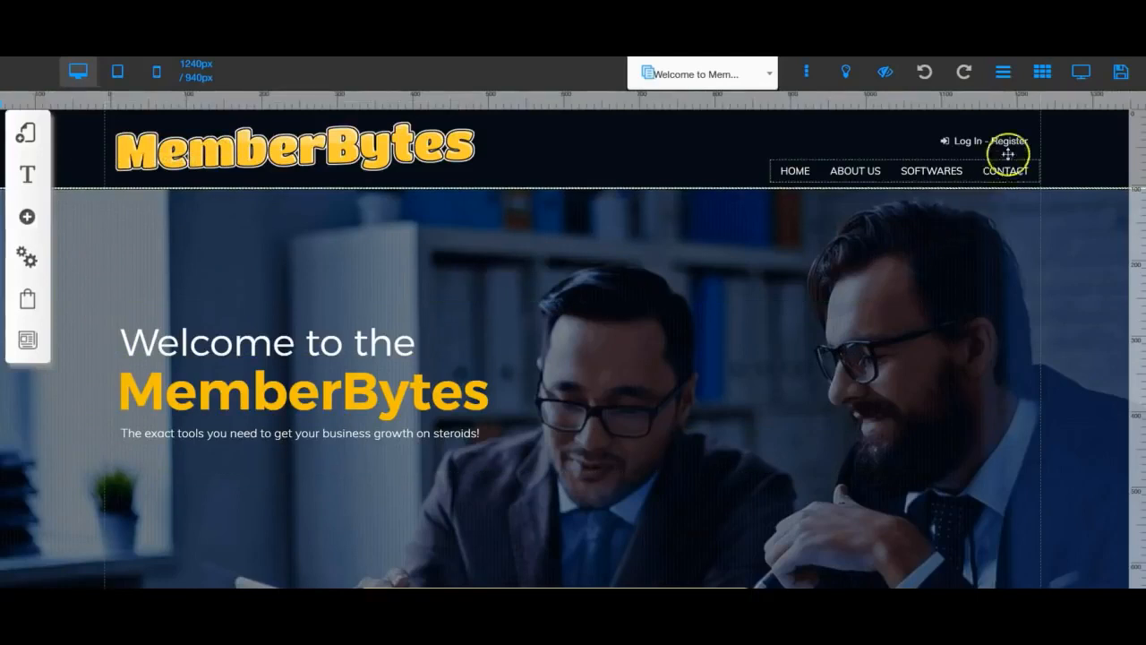
click(1043, 73)
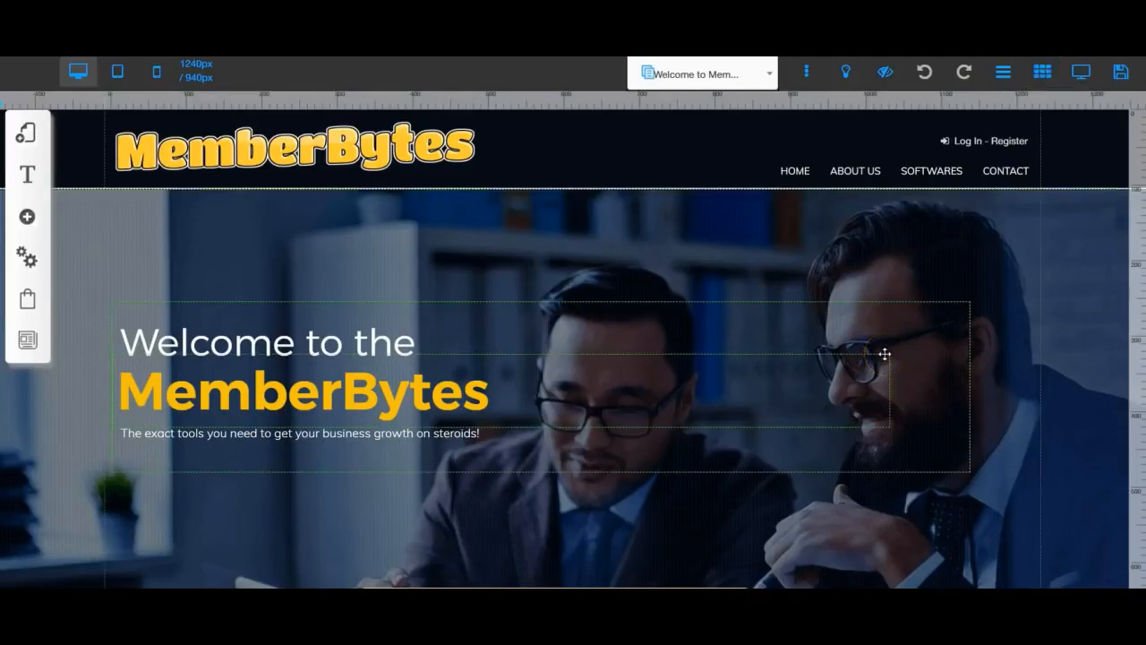
click(845, 276)
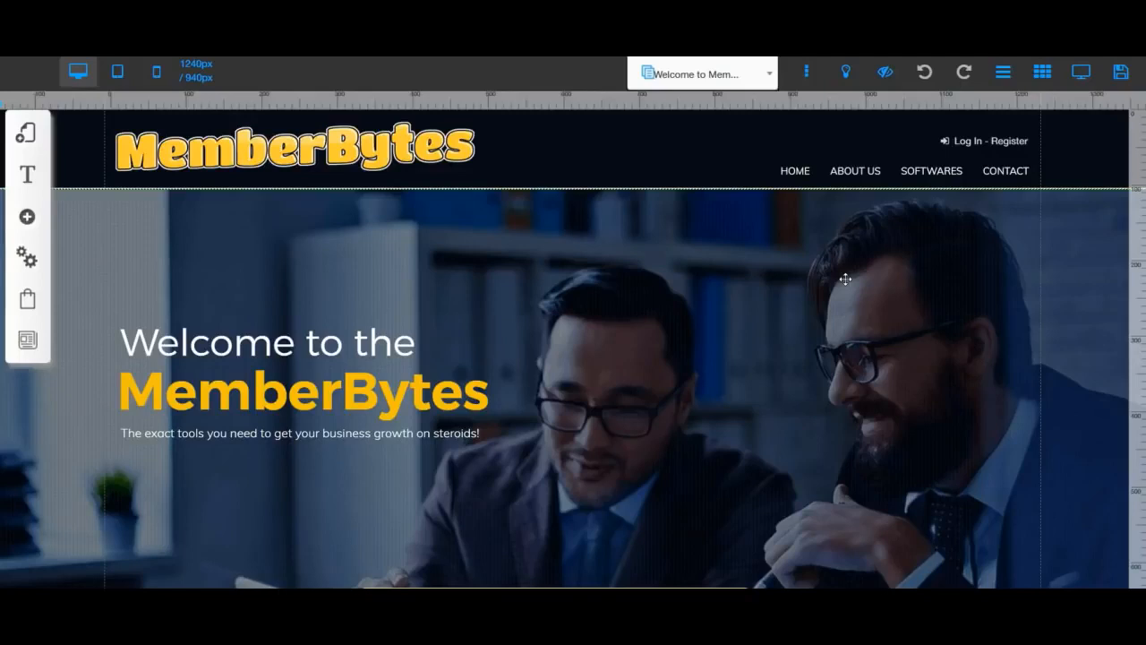
click(1000, 77)
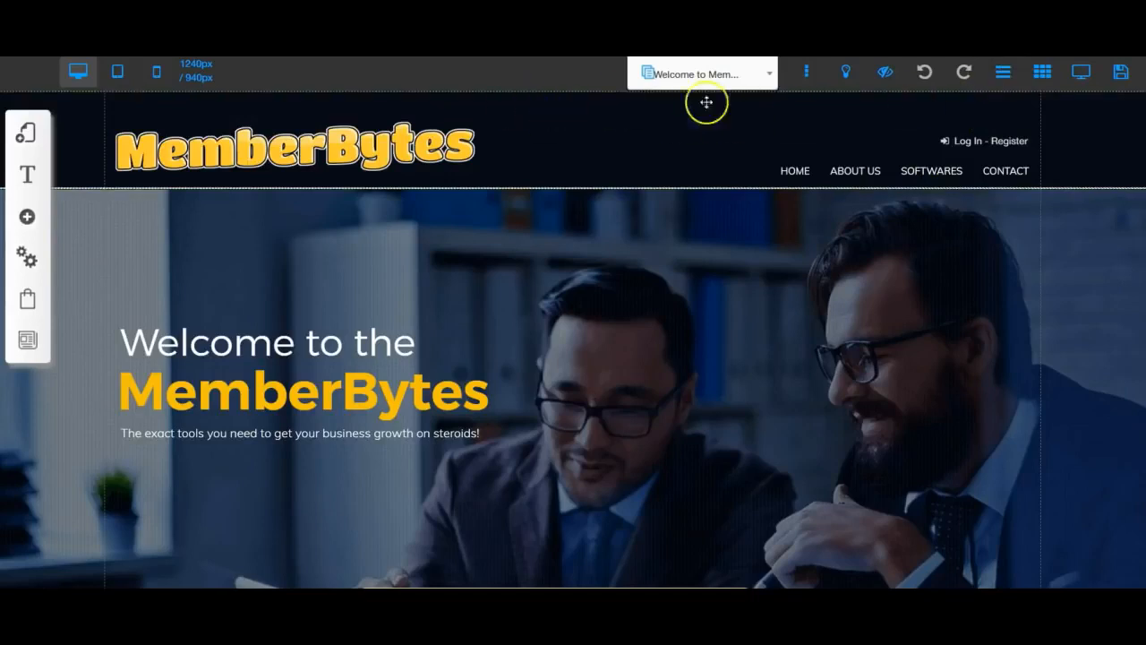
click(999, 72)
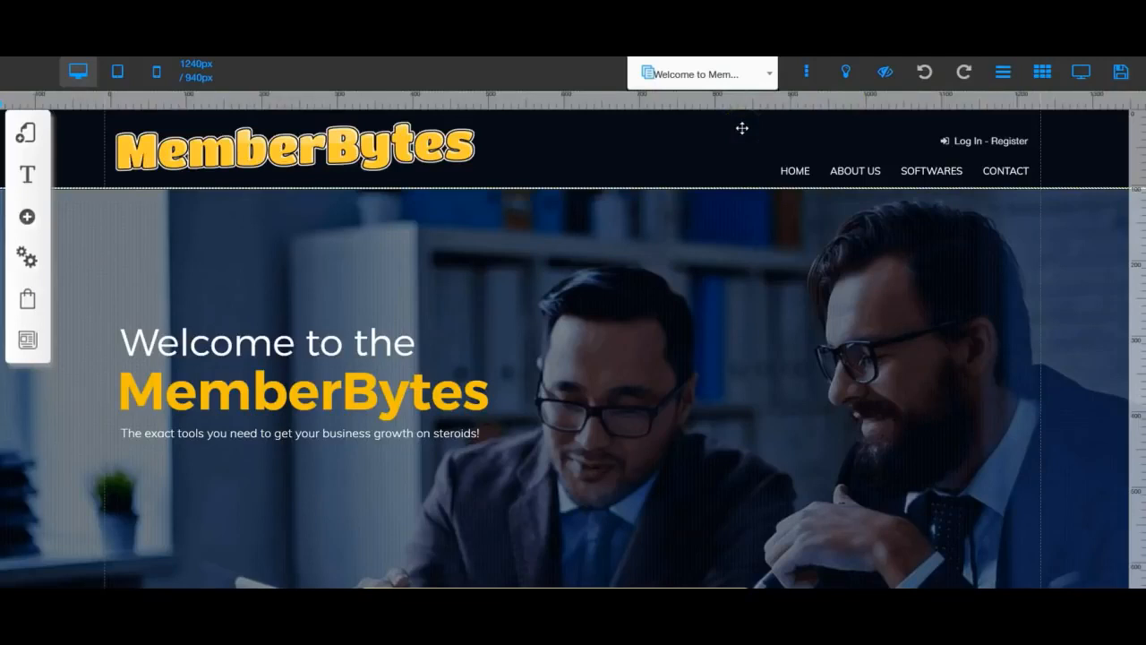
Add a vertical guide just beyond the header logo and move the navigation menu slightly down.
click(525, 98)
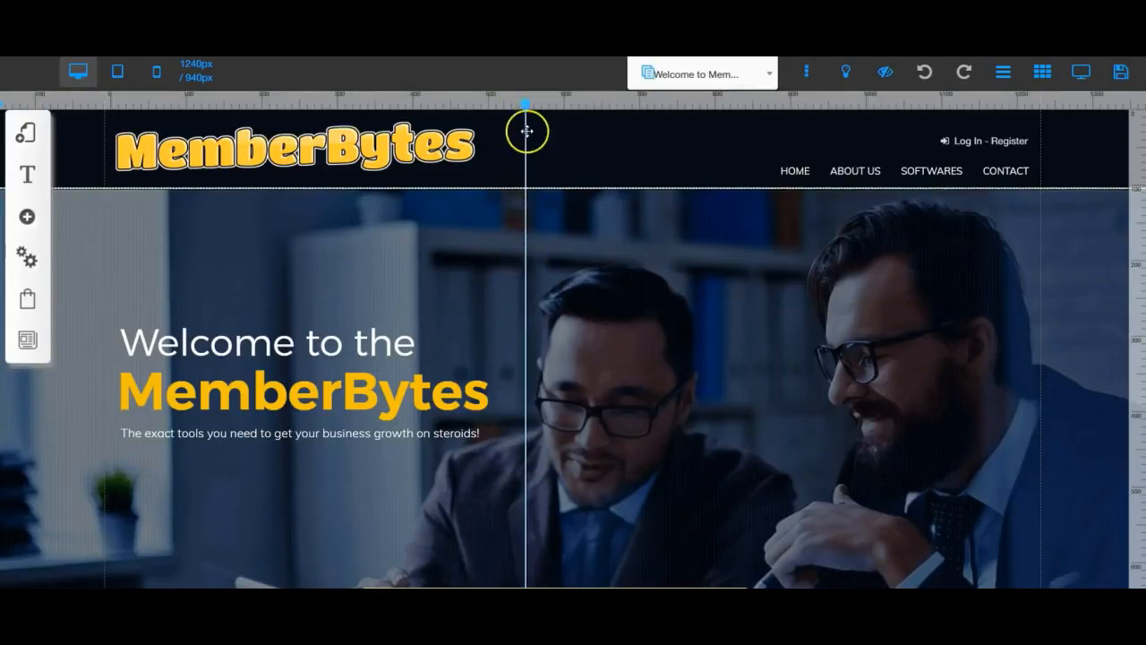
mouse_move(806, 175)
mouse_down()
mouse_move(562, 161)
mouse_move(809, 179)
mouse_up()
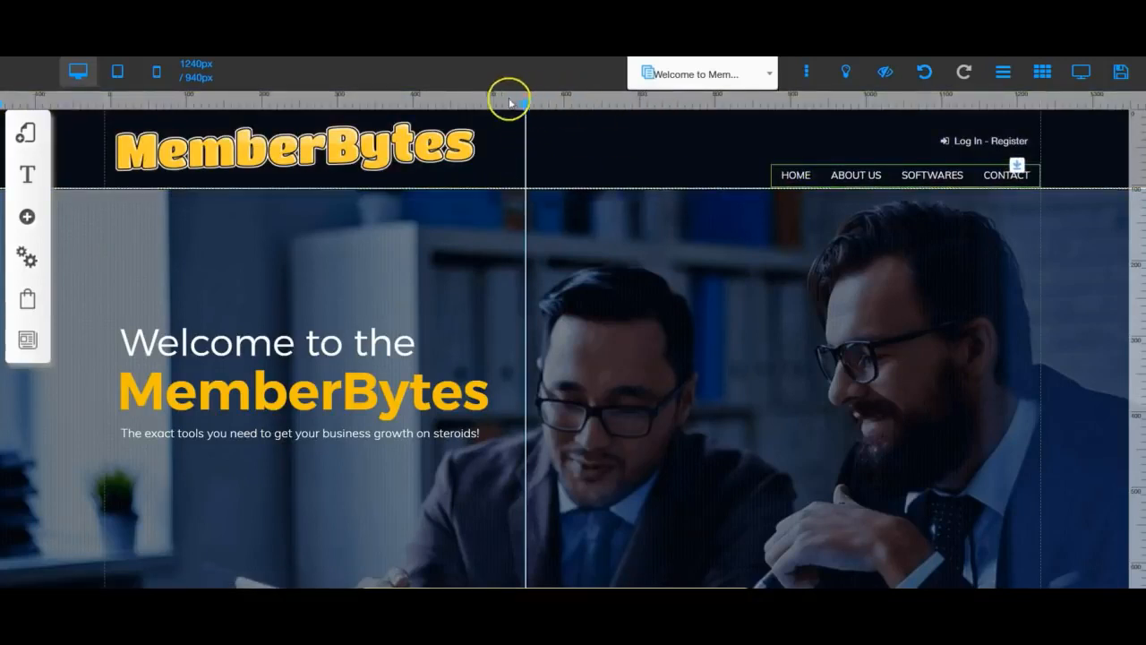
Place a horizontal guide at about 301 px and remove both it and the vertical guide.
click(1139, 339)
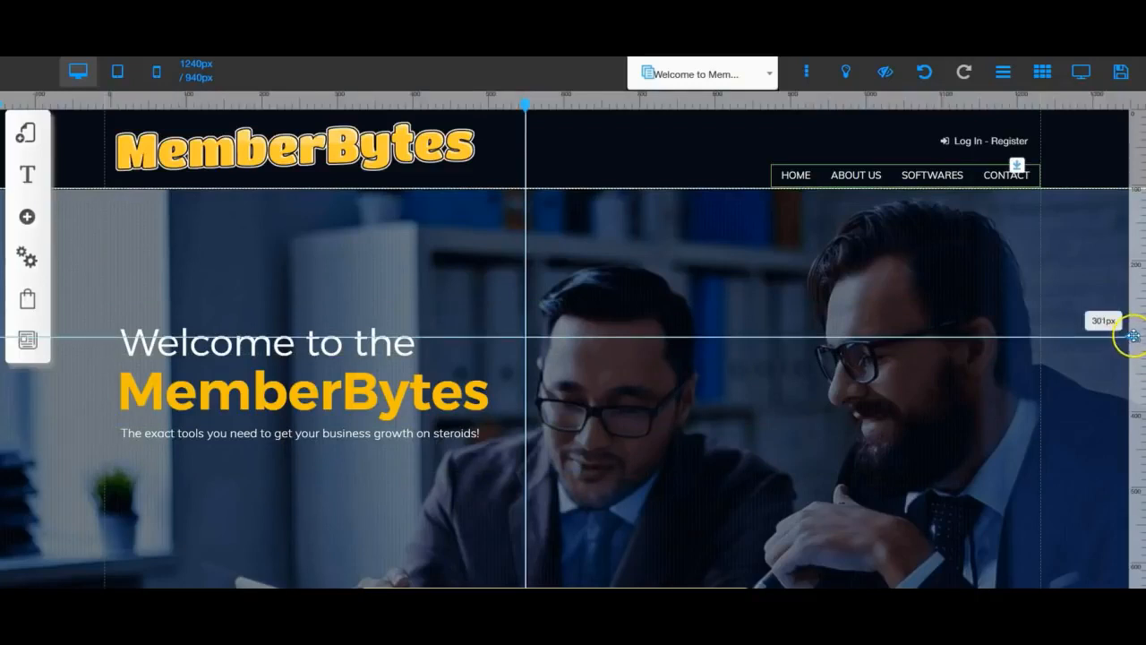
double_click(1133, 336)
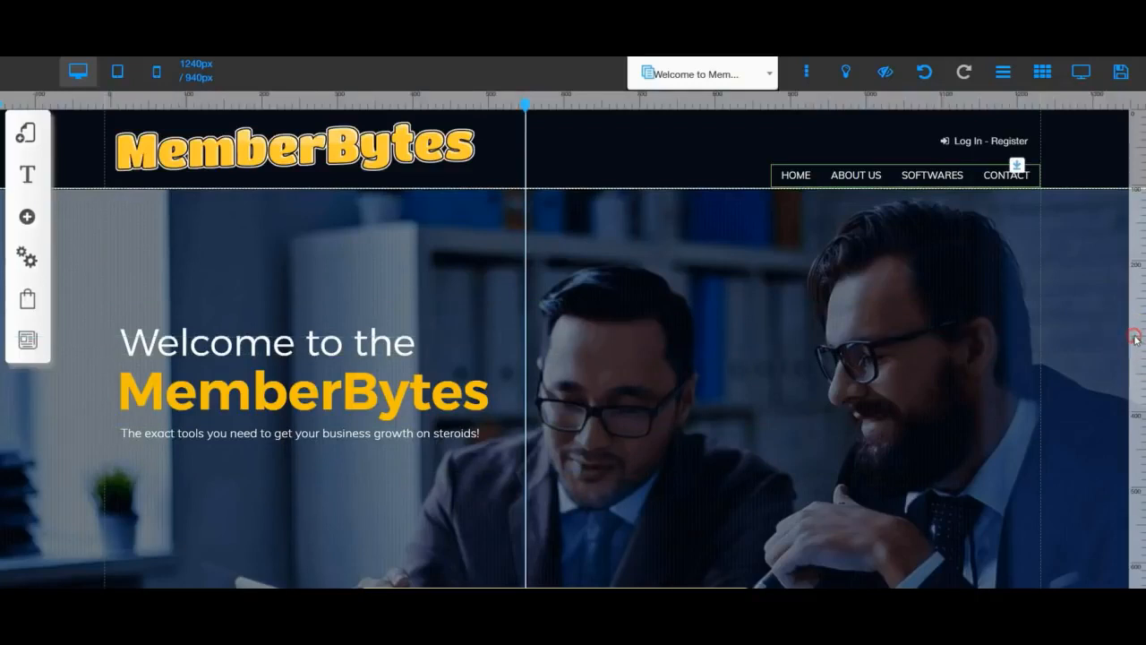
double_click(525, 106)
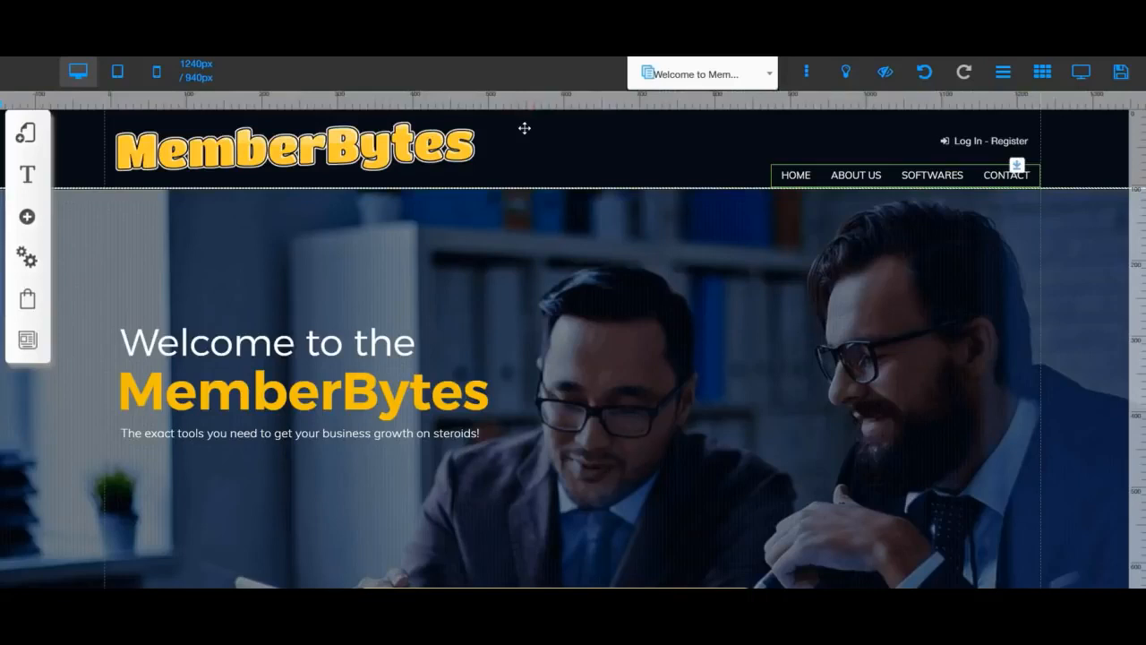
Hide the rulers and turn the page gridlines back on.
click(1002, 73)
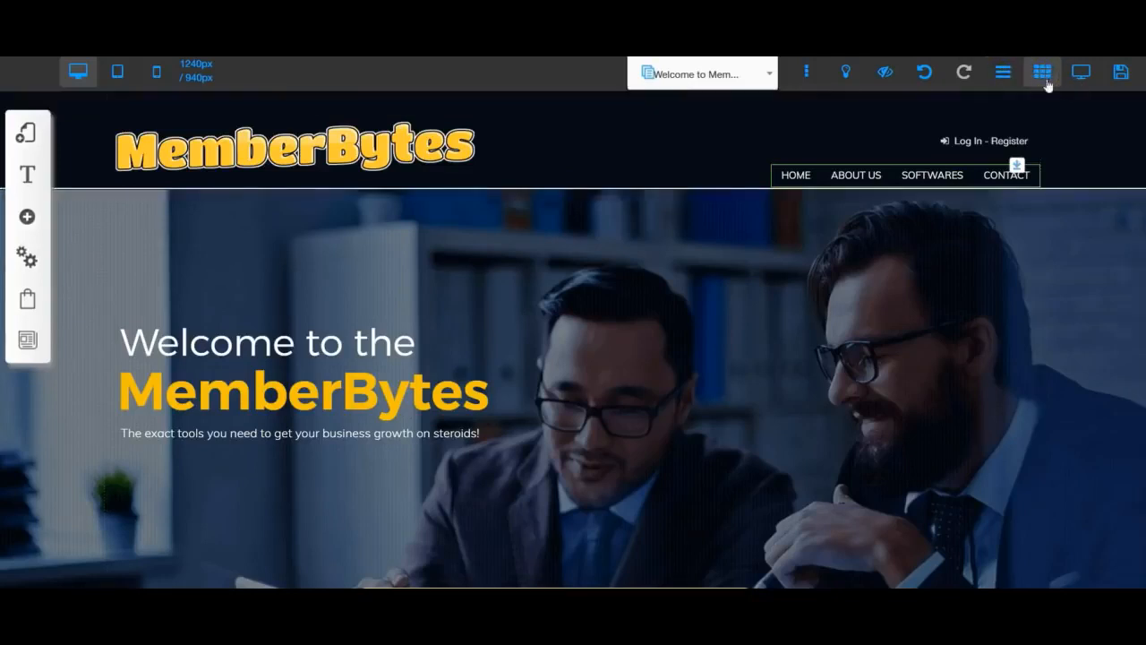
click(1042, 77)
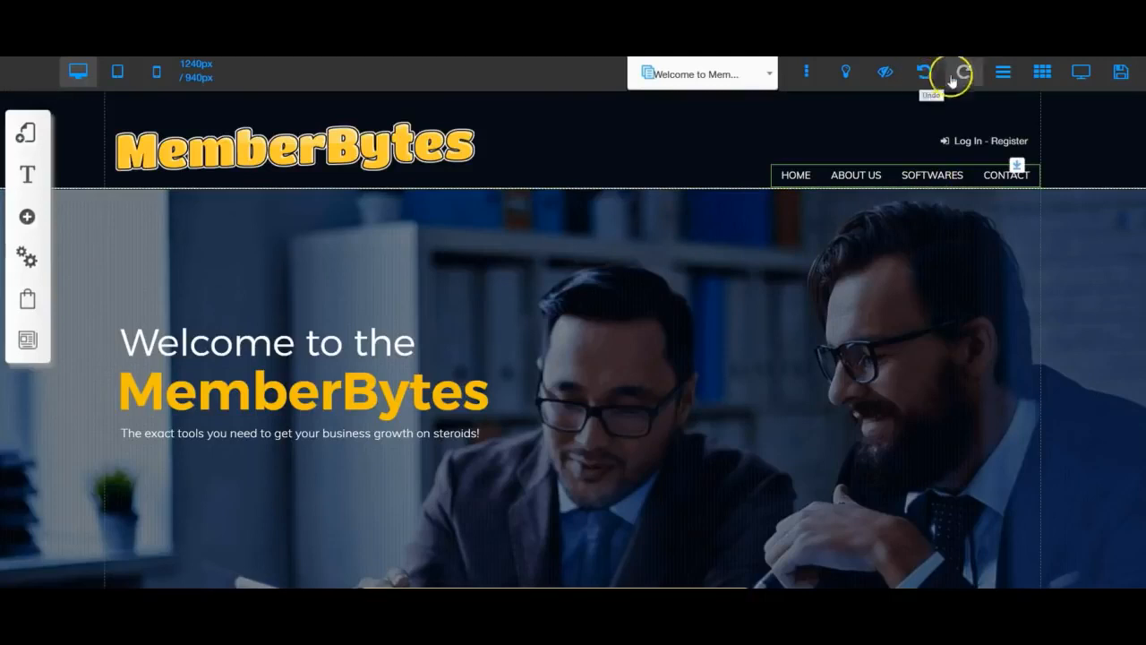
Check the list of hidden items and hide the MemberBytes logo image in the header.
click(883, 75)
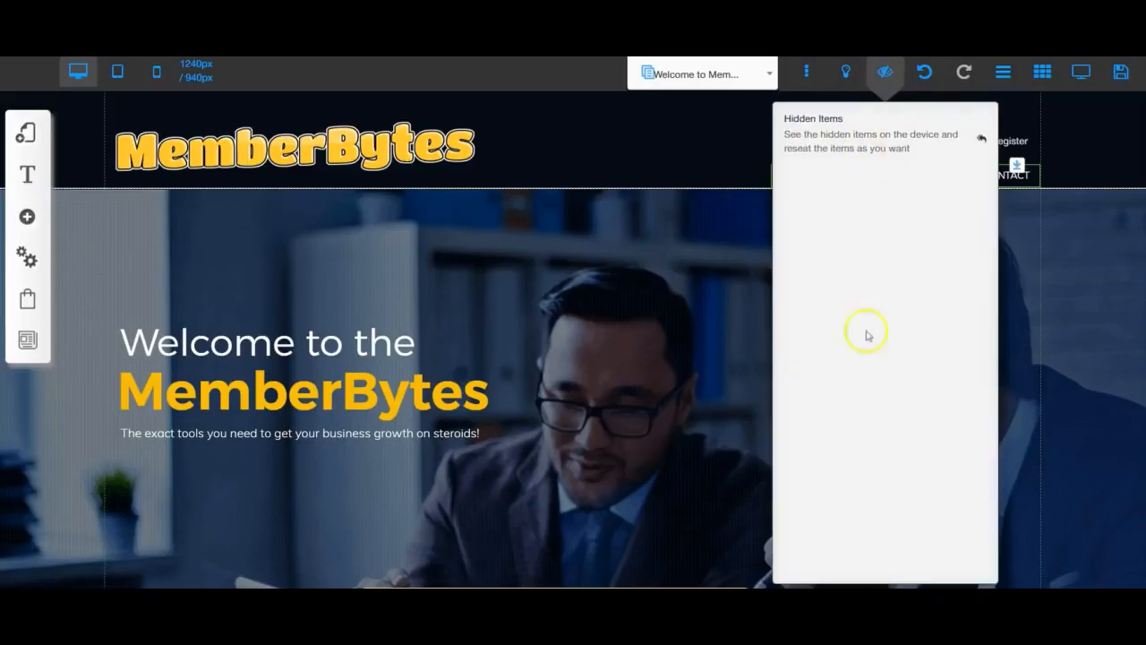
click(885, 72)
click(305, 135)
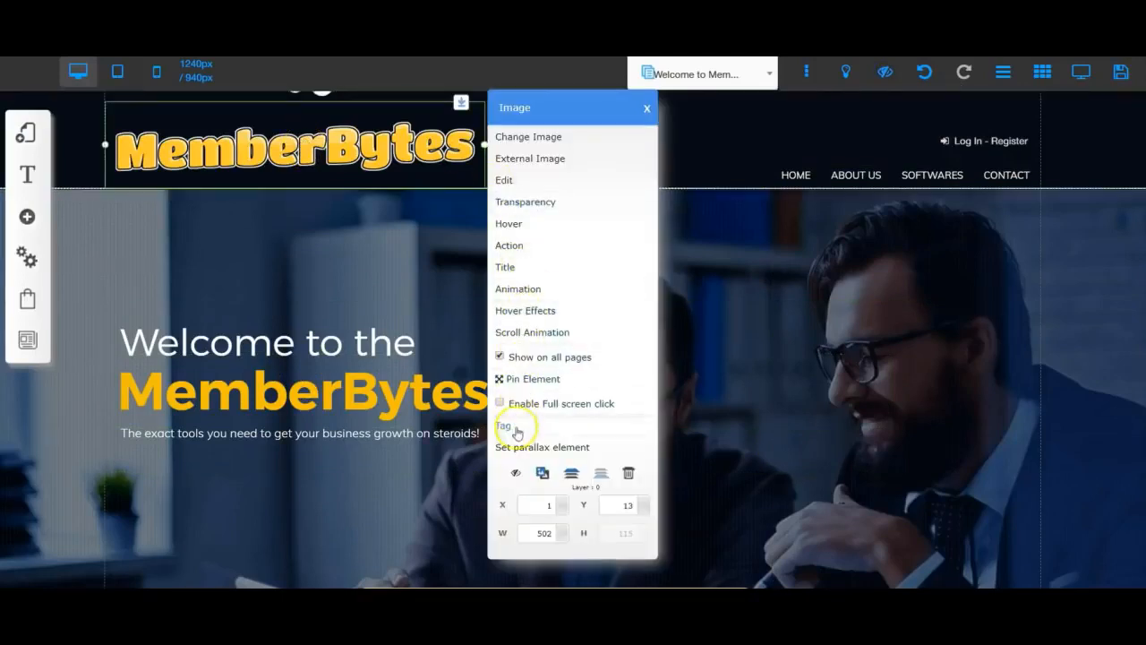
click(517, 475)
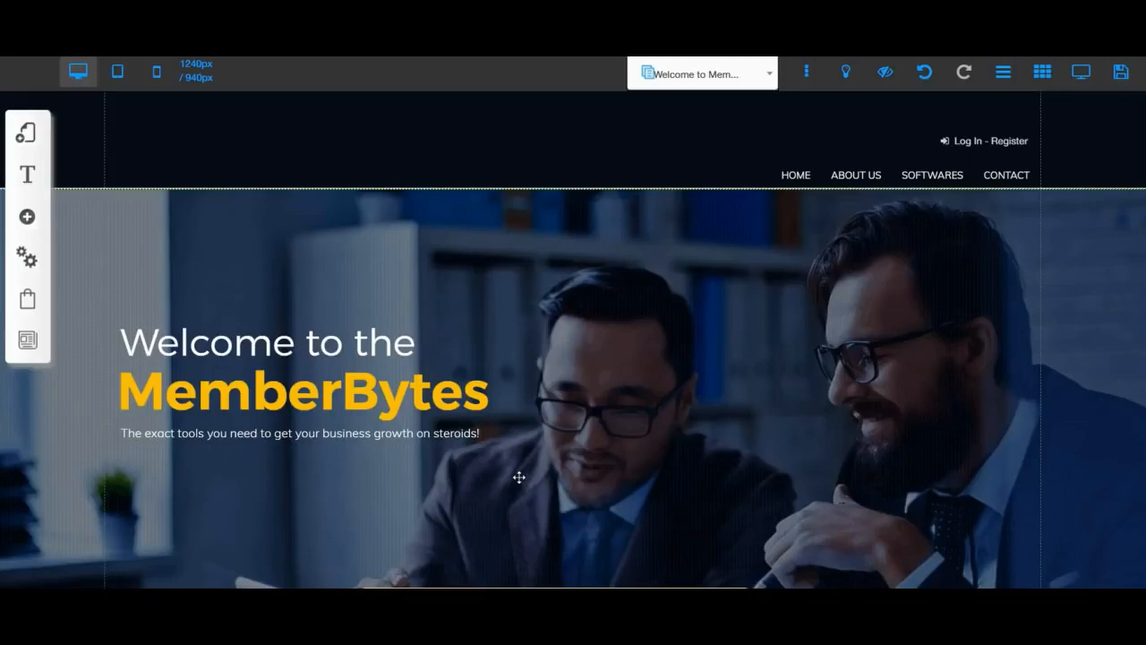
Preview the hidden logo image from the hidden items list and restore it to the header.
click(884, 73)
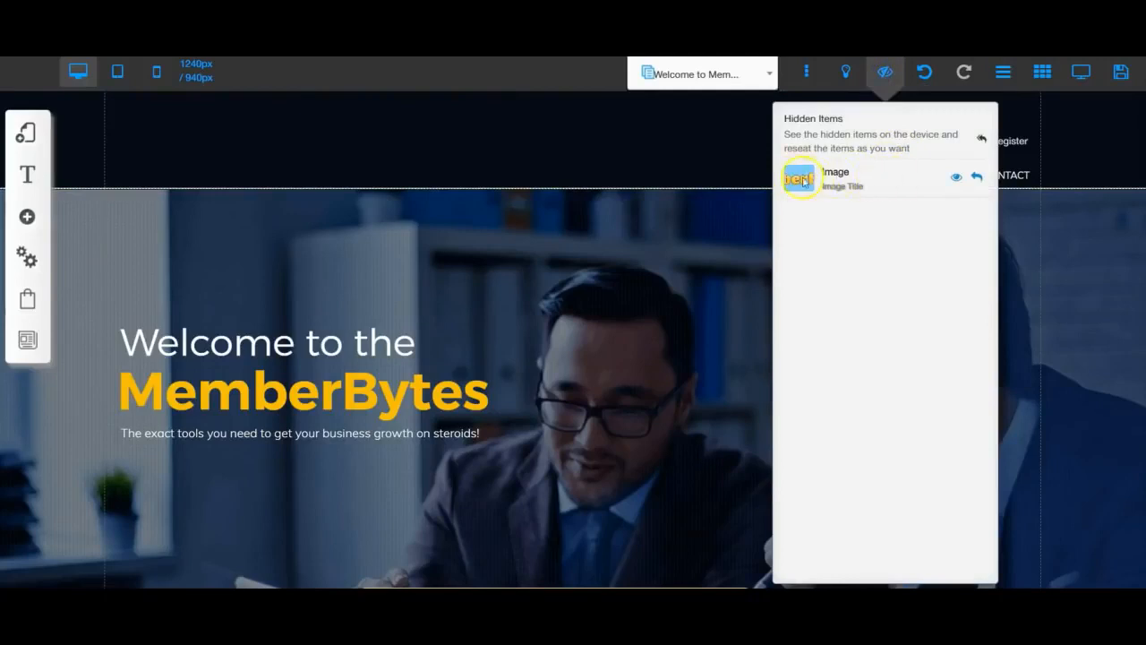
click(957, 180)
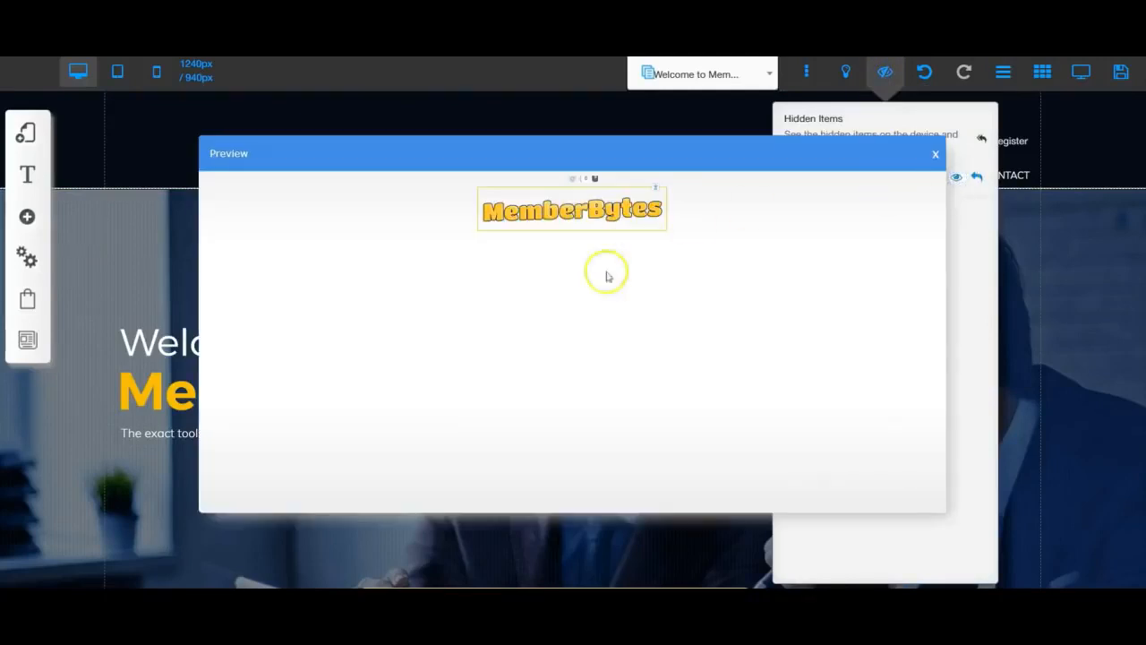
click(933, 156)
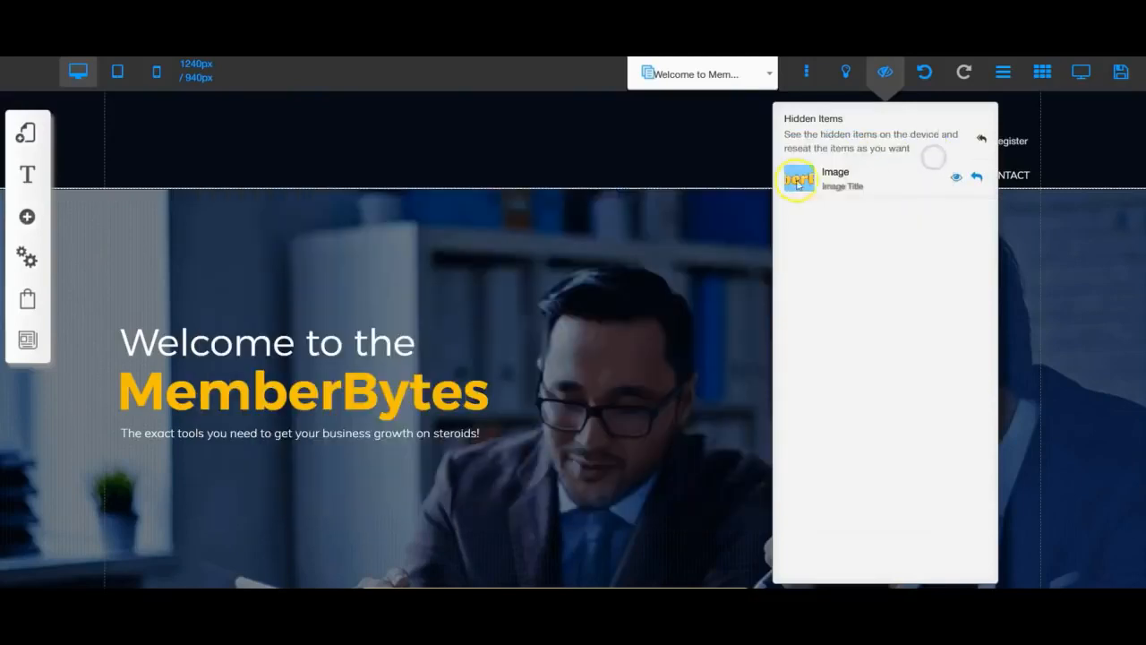
click(979, 179)
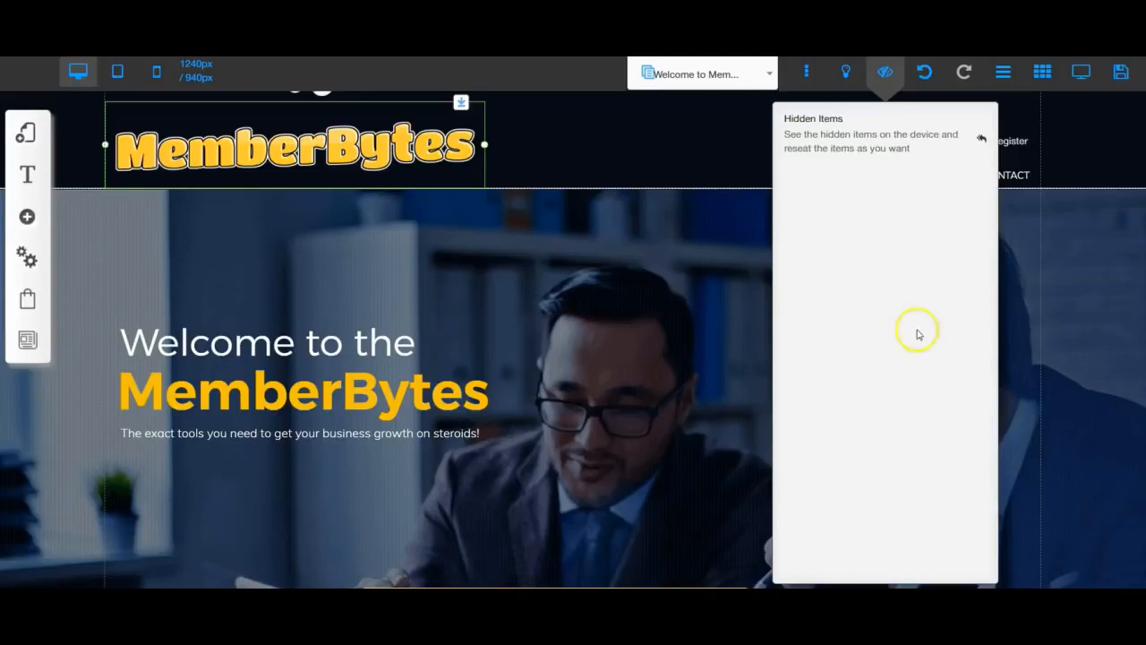
click(880, 77)
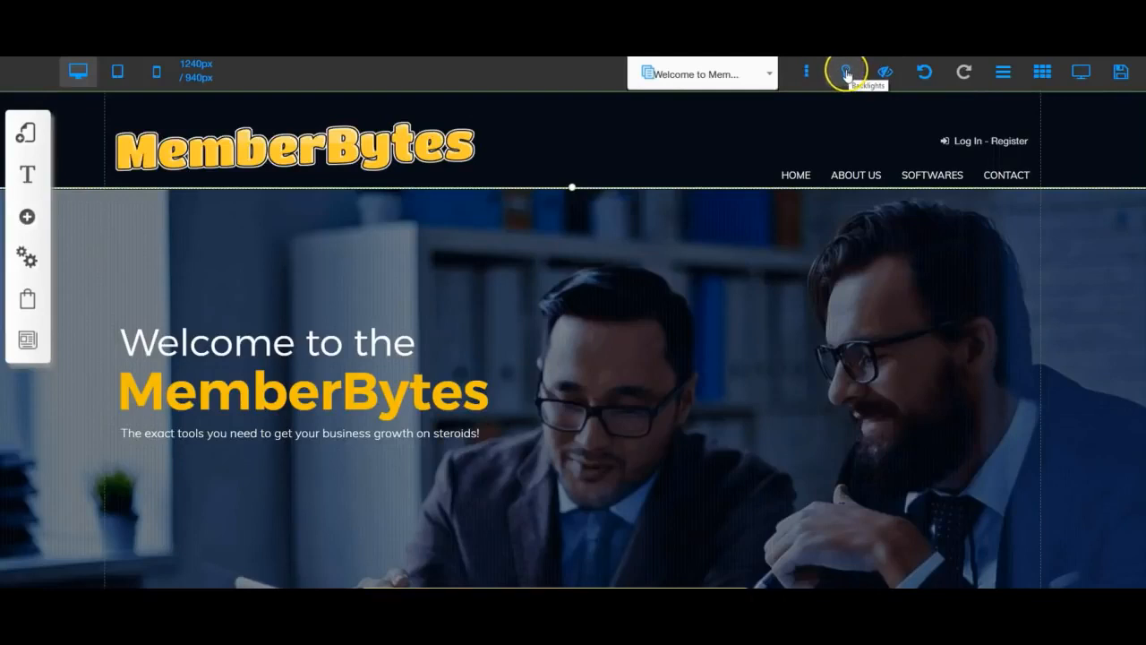
Toggle the backlights and back again, and briefly check the additional editor options.
click(847, 76)
click(847, 83)
click(804, 78)
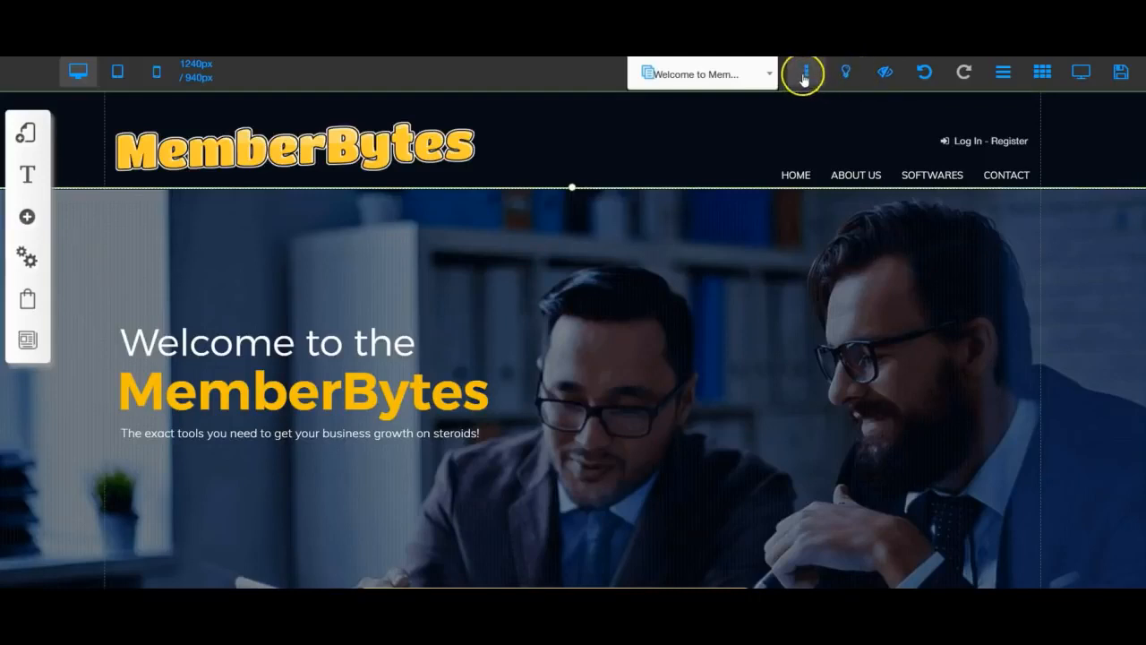
click(804, 77)
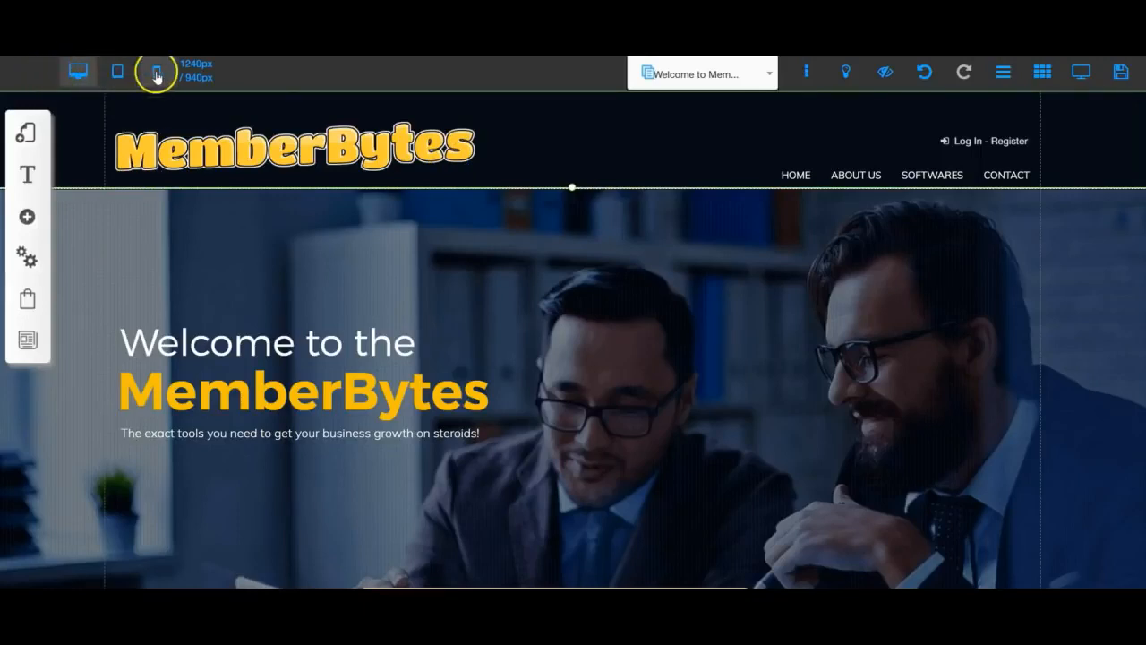
View the page in the tablet and mobile layouts and check the mobile layout tools.
click(77, 72)
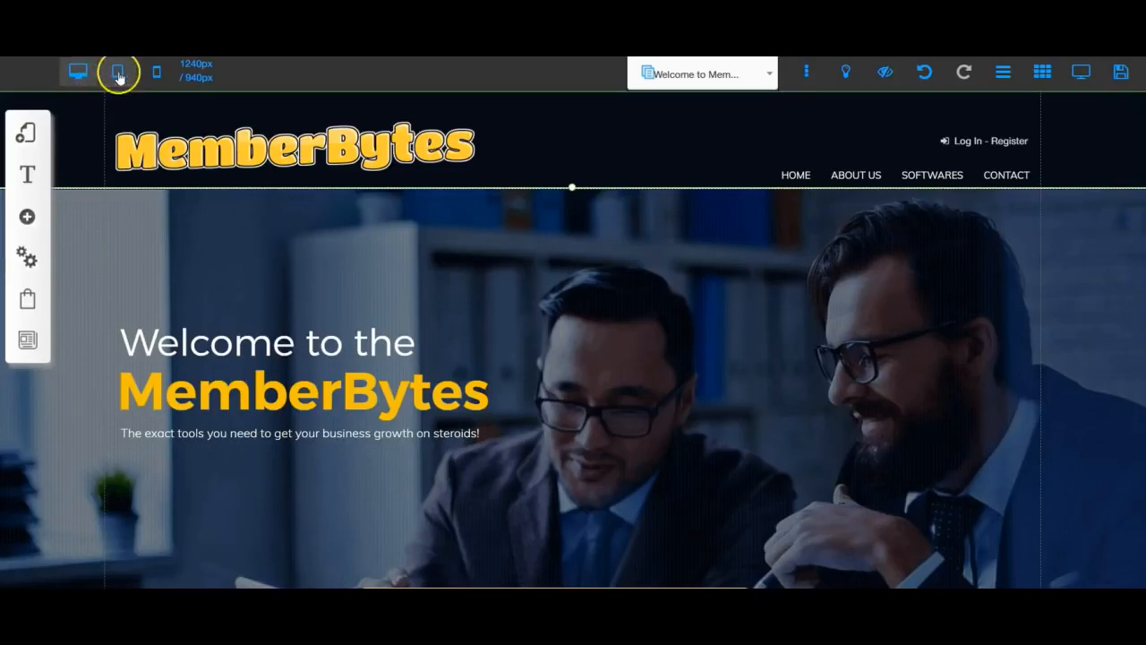
click(118, 75)
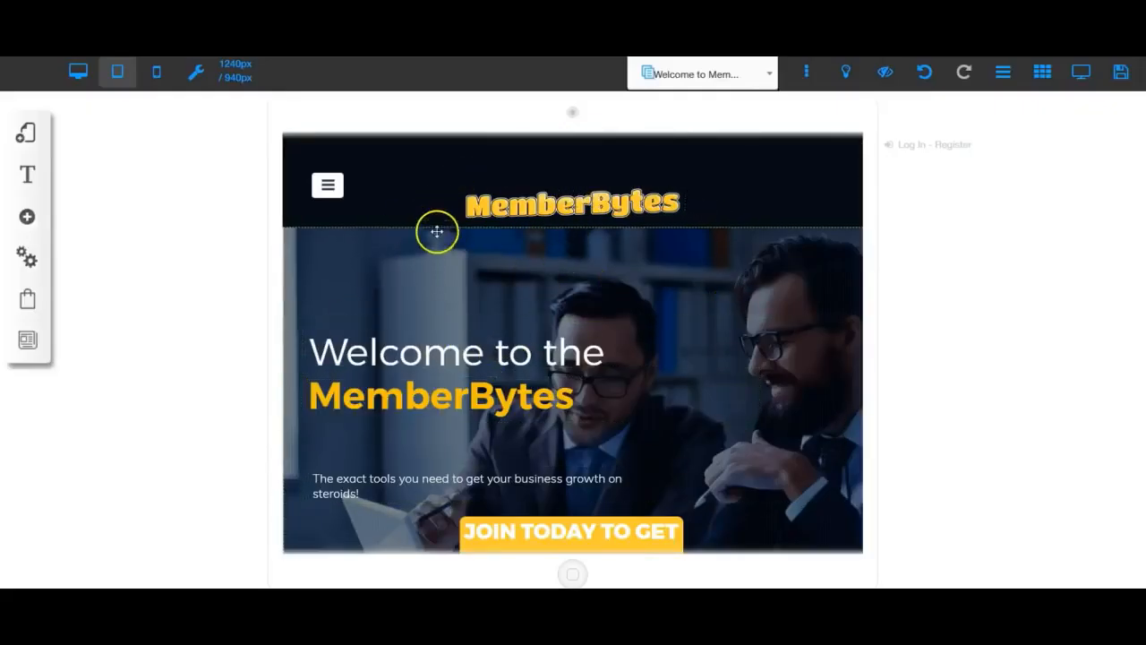
click(156, 76)
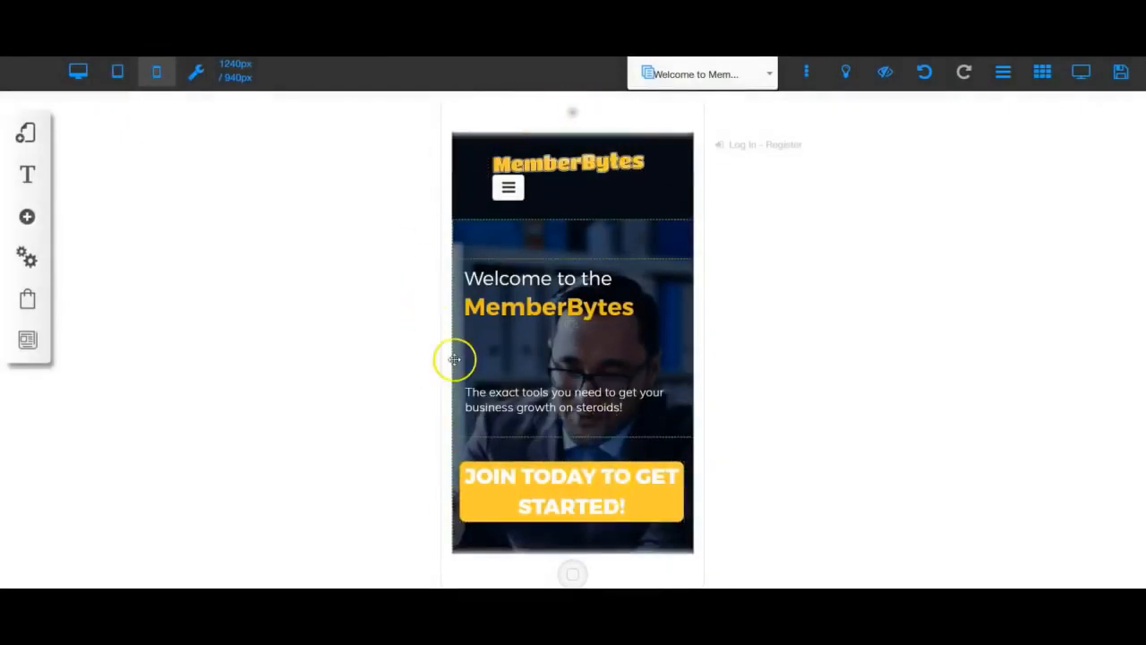
click(196, 76)
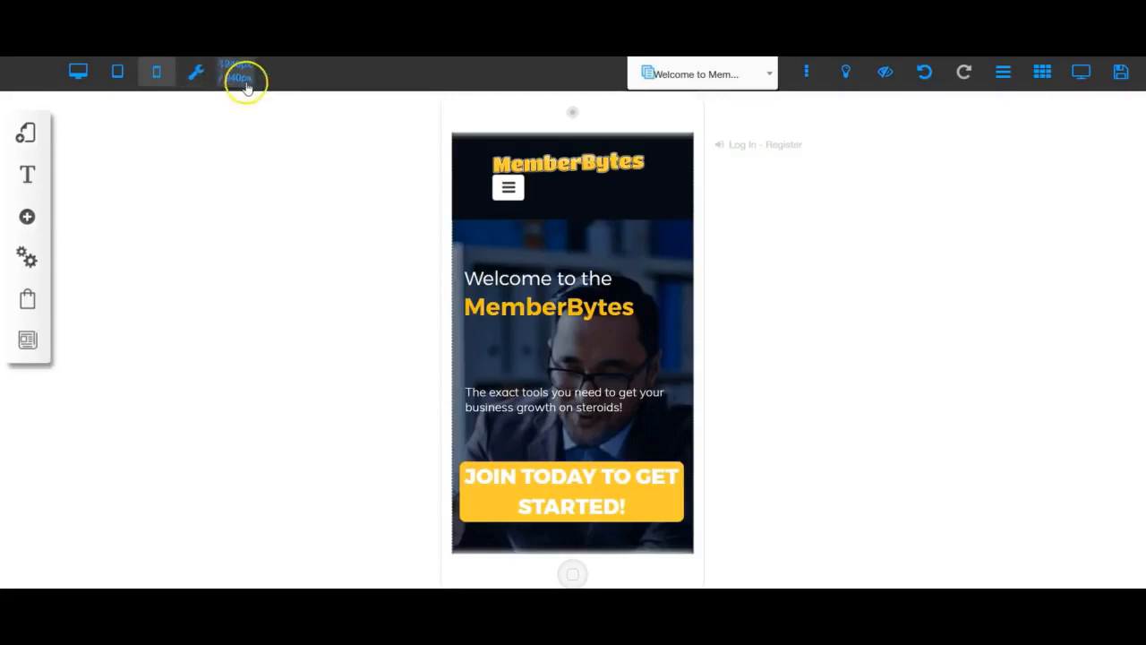
Return to the desktop layout and show the page gridlines.
click(82, 83)
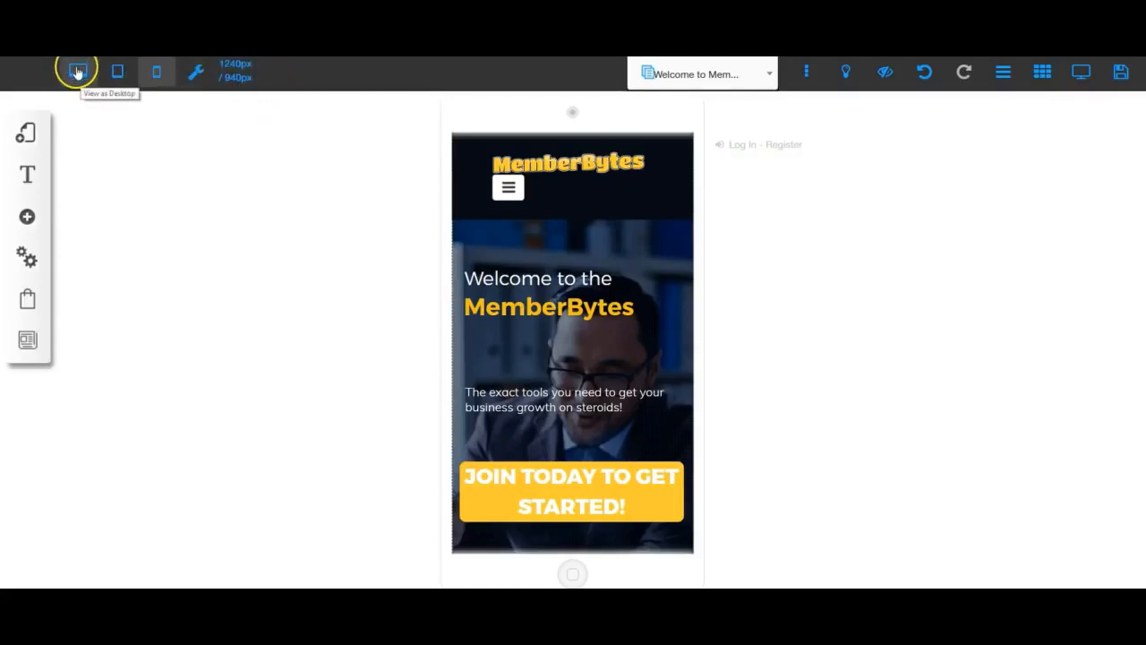
click(78, 71)
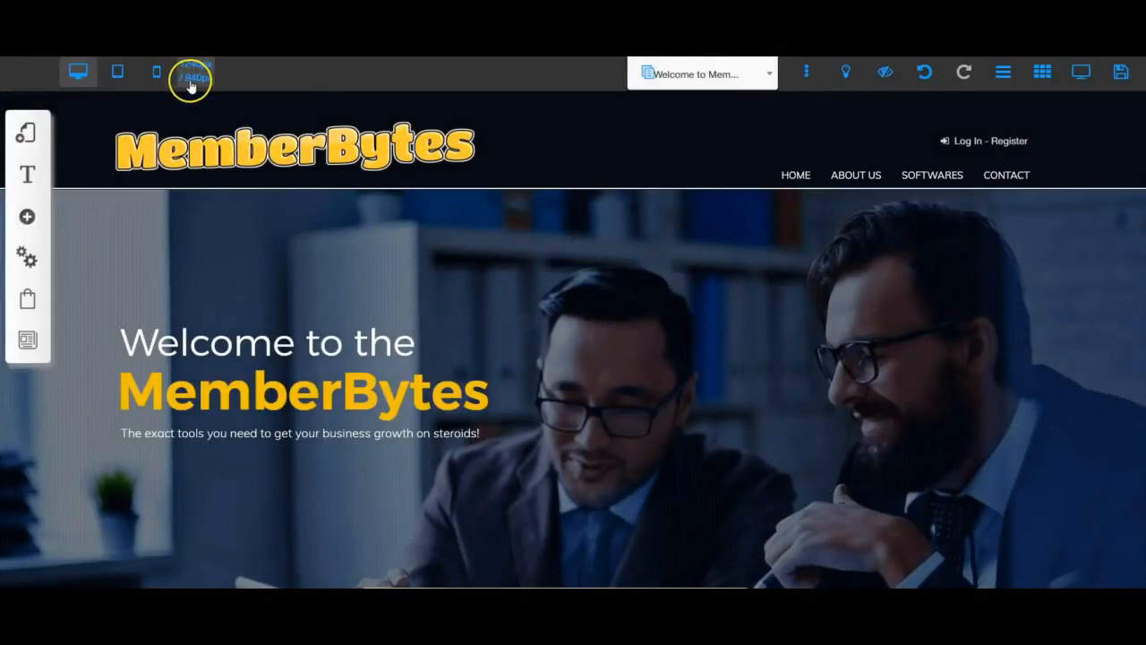
click(1042, 72)
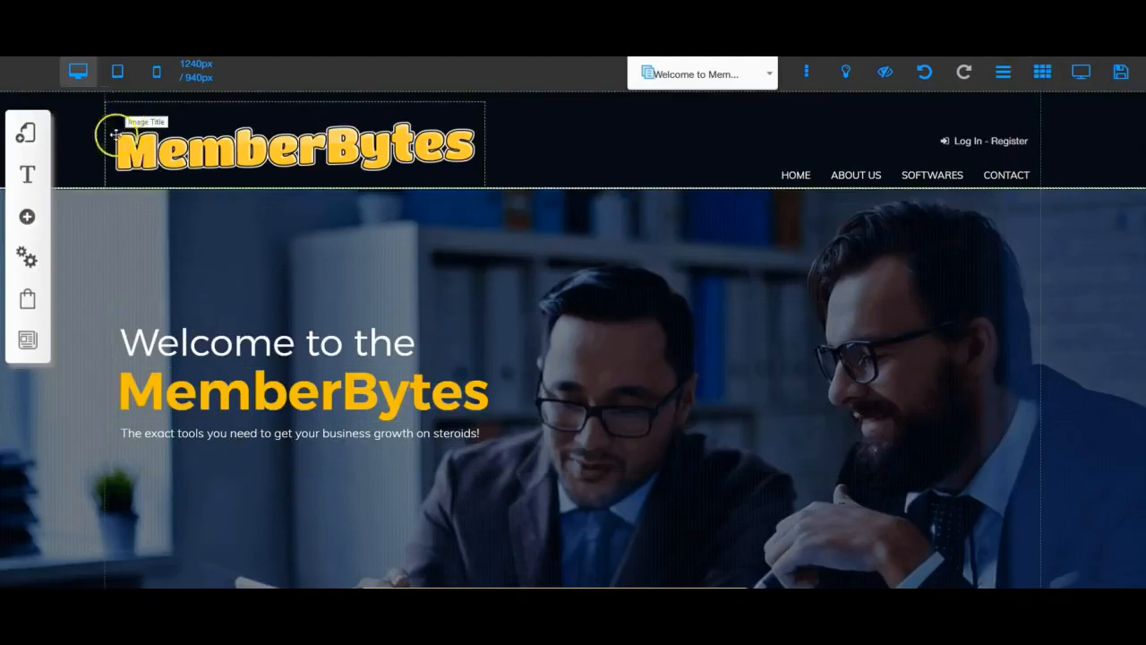
Switch the desktop page width between 1240px and 940px and back to compare the two content widths.
click(196, 76)
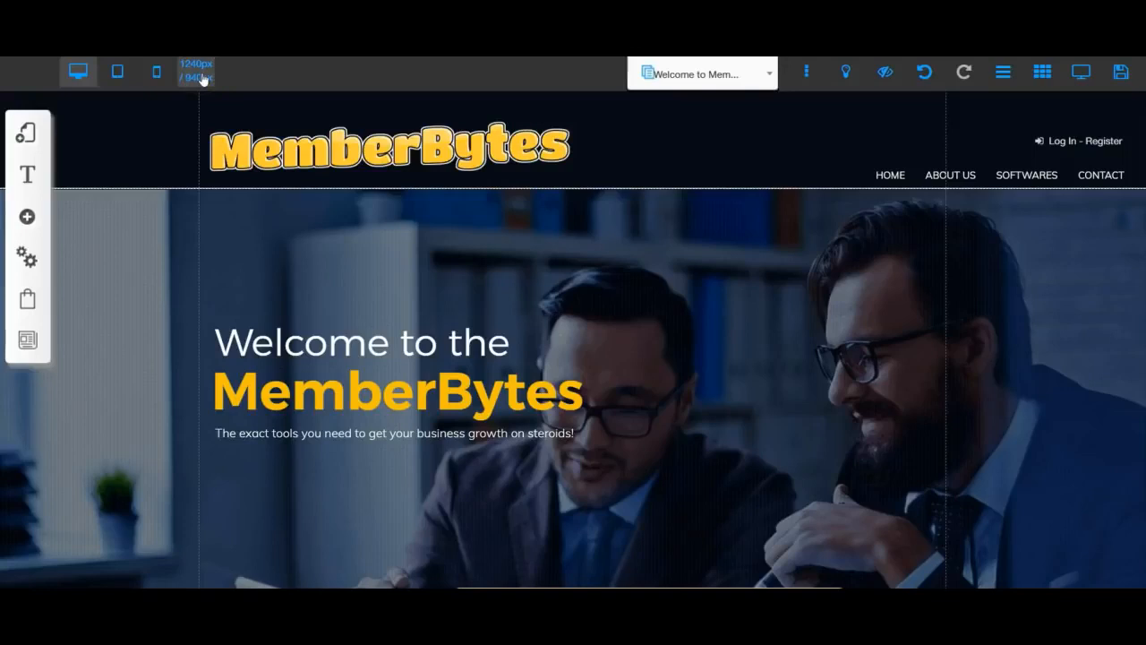
click(201, 75)
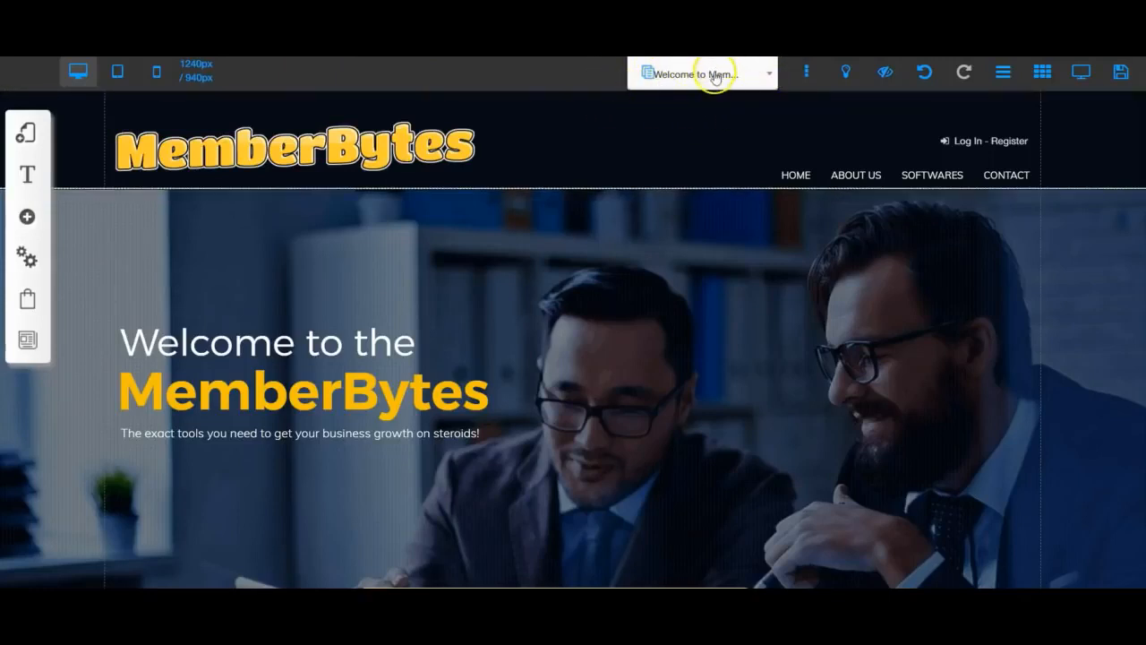
Open the About Us page from the page list, look through its content and return to the Welcome page.
click(770, 75)
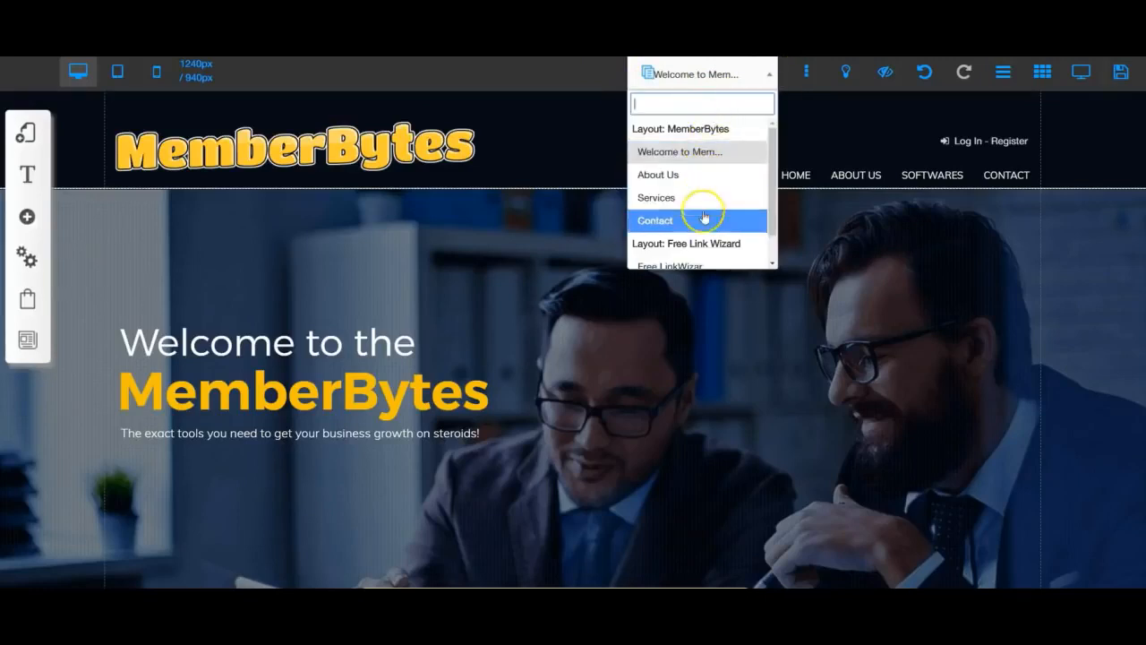
click(675, 176)
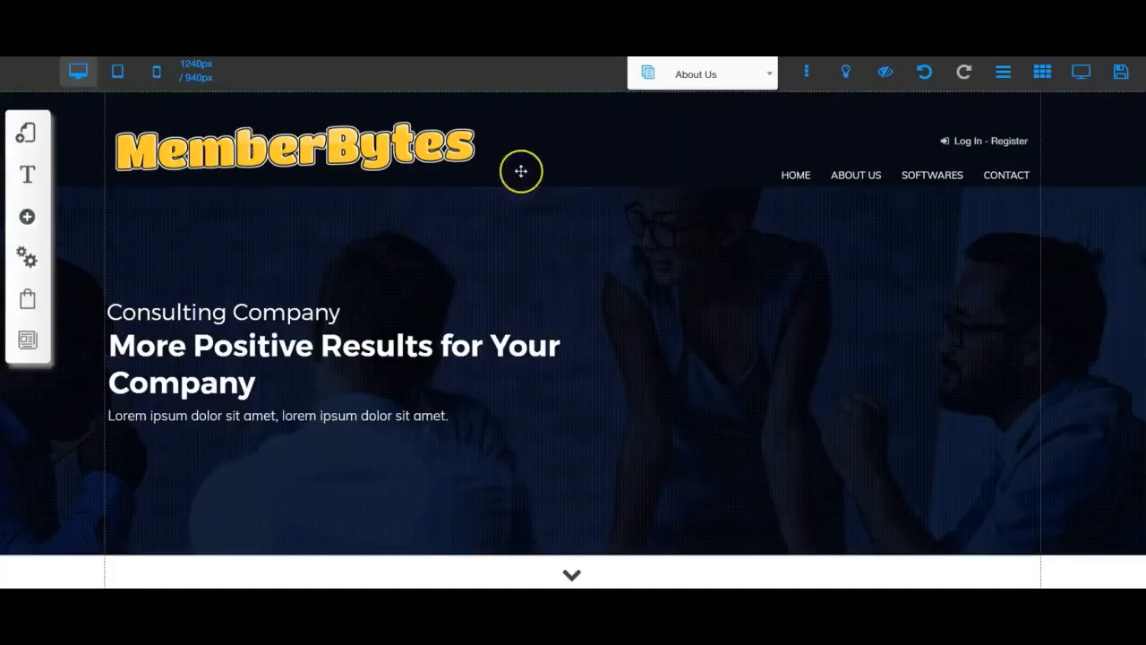
scroll(715, 440, down, 3)
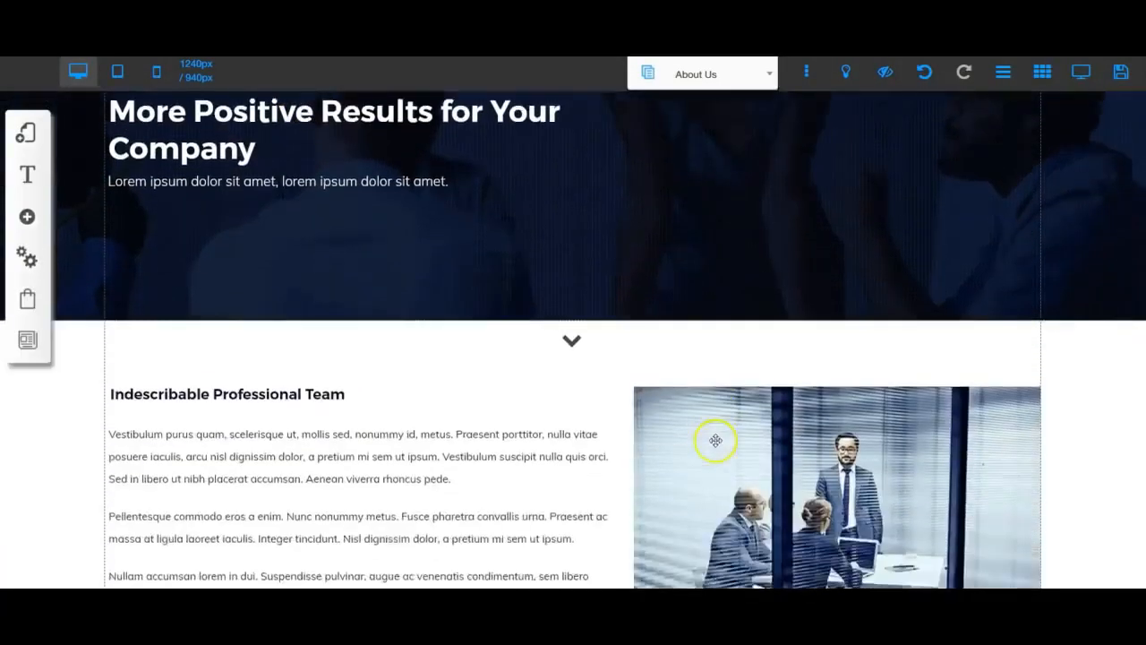
scroll(715, 440, down, 2)
scroll(716, 436, up, 5)
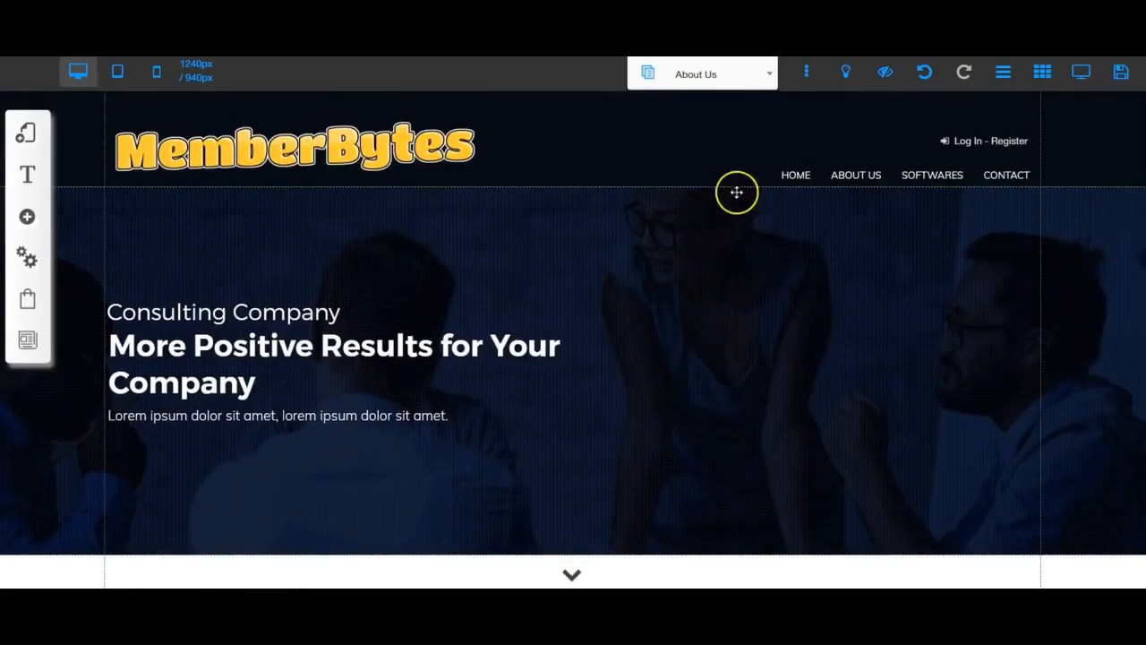
click(767, 75)
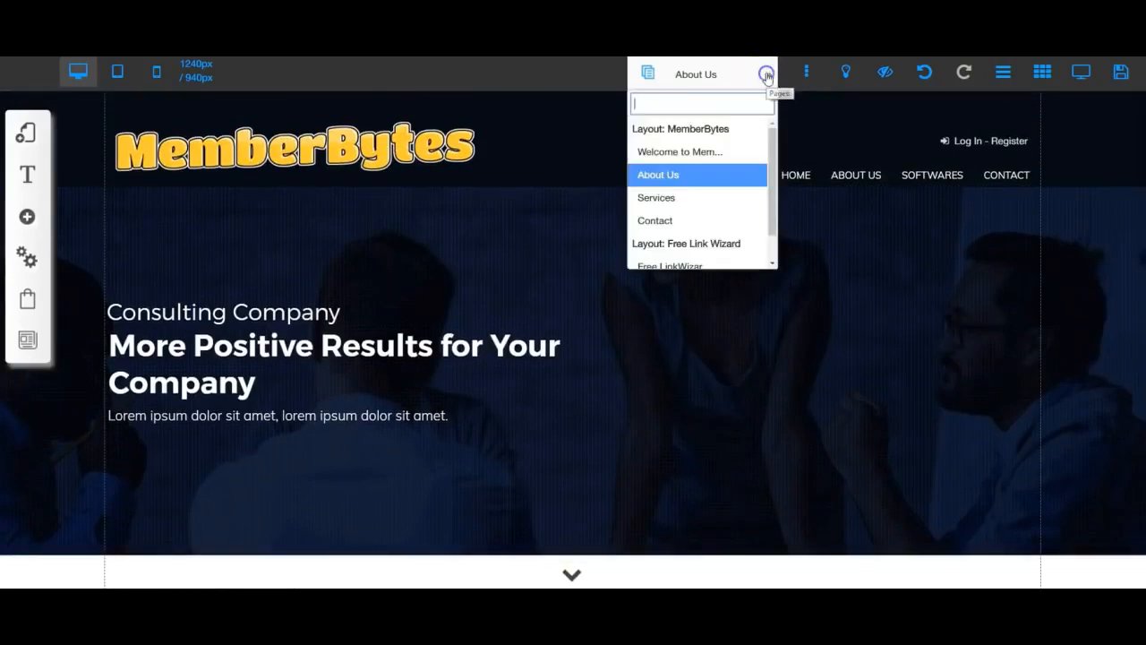
click(664, 154)
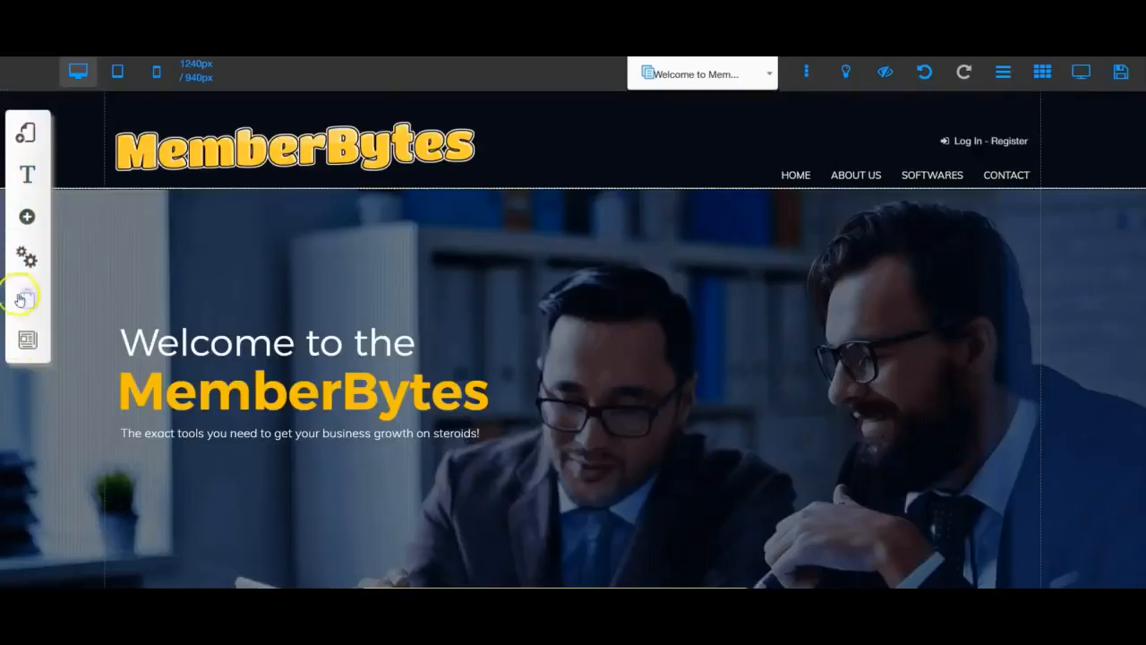
Open the MemberBytes layout's page list and view the settings and SEO of the Welcome to MemberBytes page, closing them without changes.
click(25, 134)
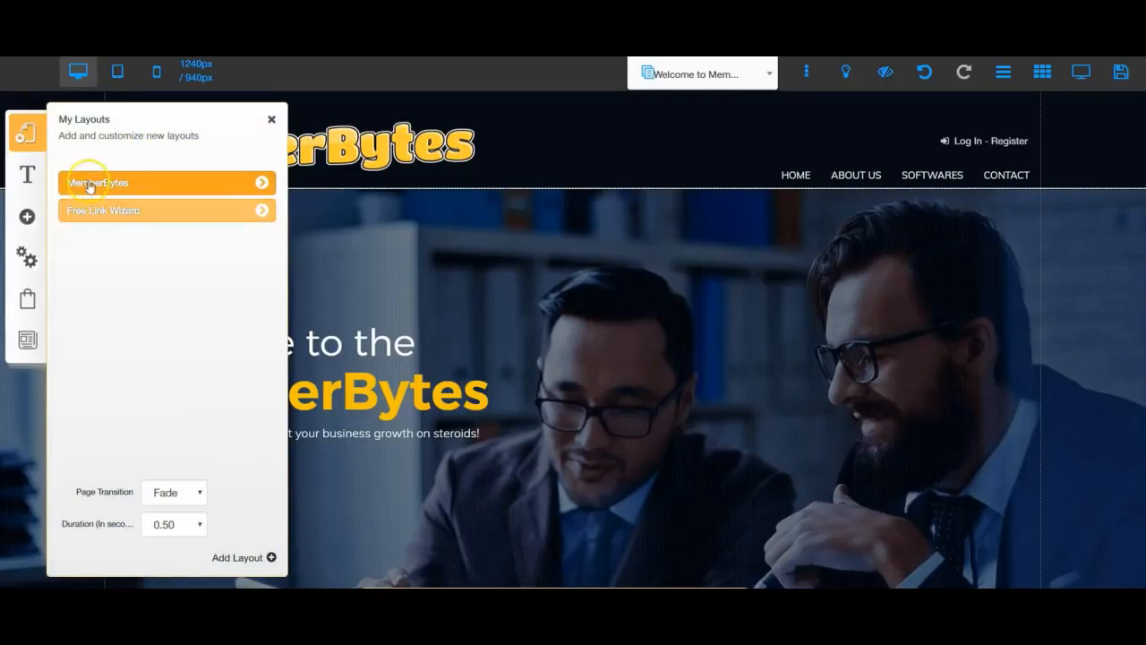
click(261, 183)
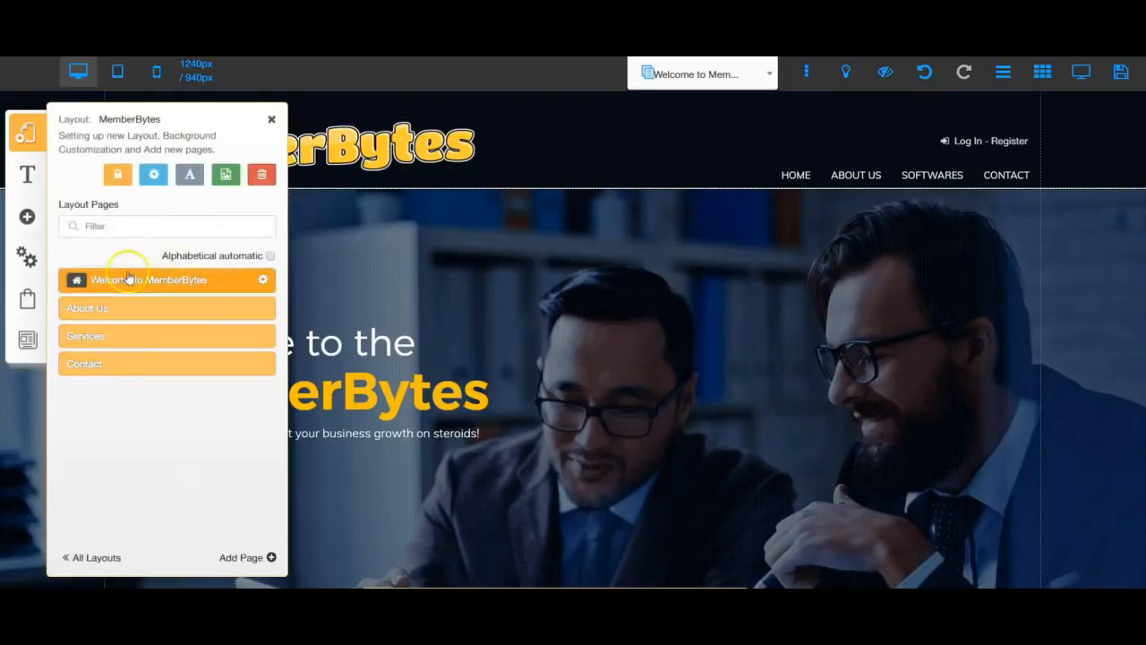
click(130, 372)
click(262, 279)
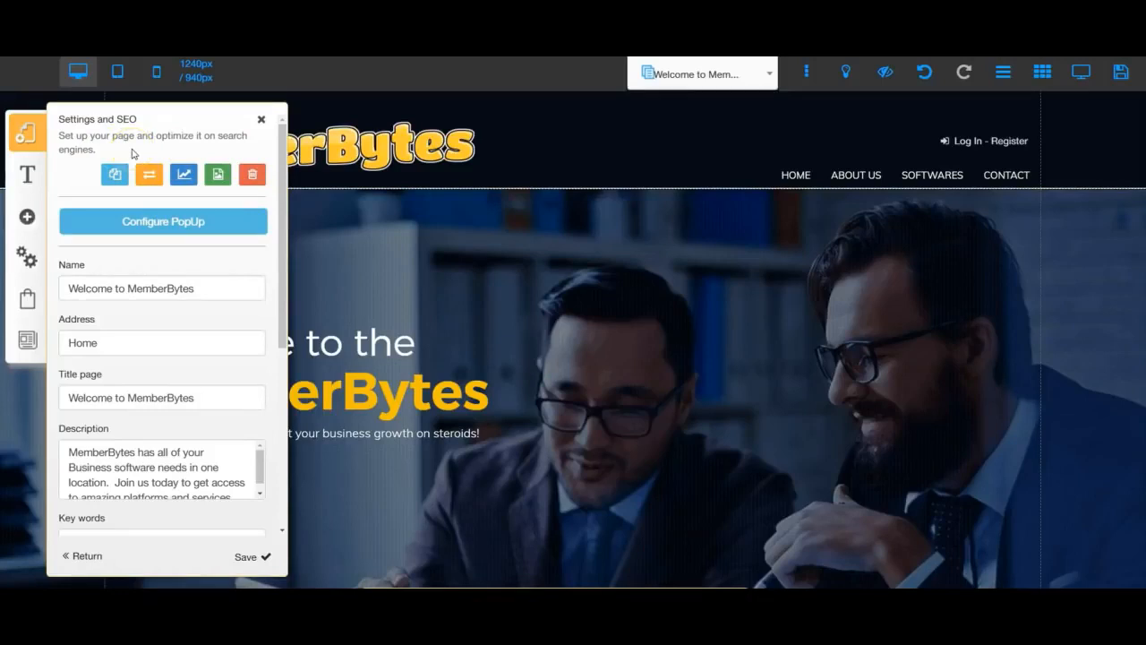
click(261, 119)
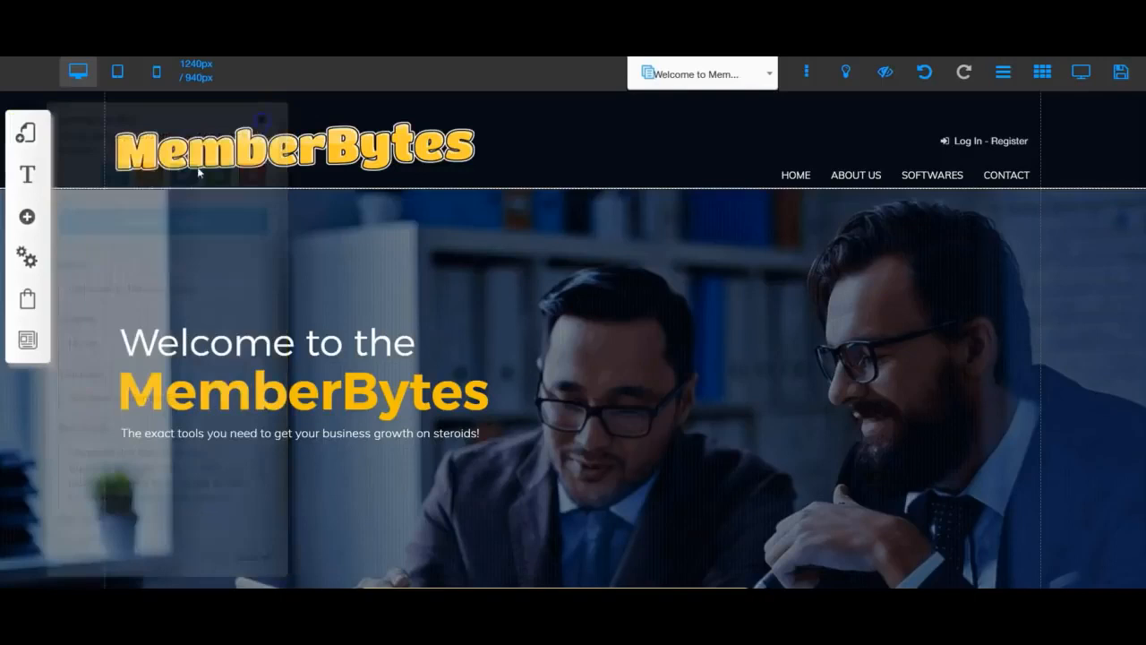
View the font style options for Title XL in the default font group and close the font settings.
click(27, 176)
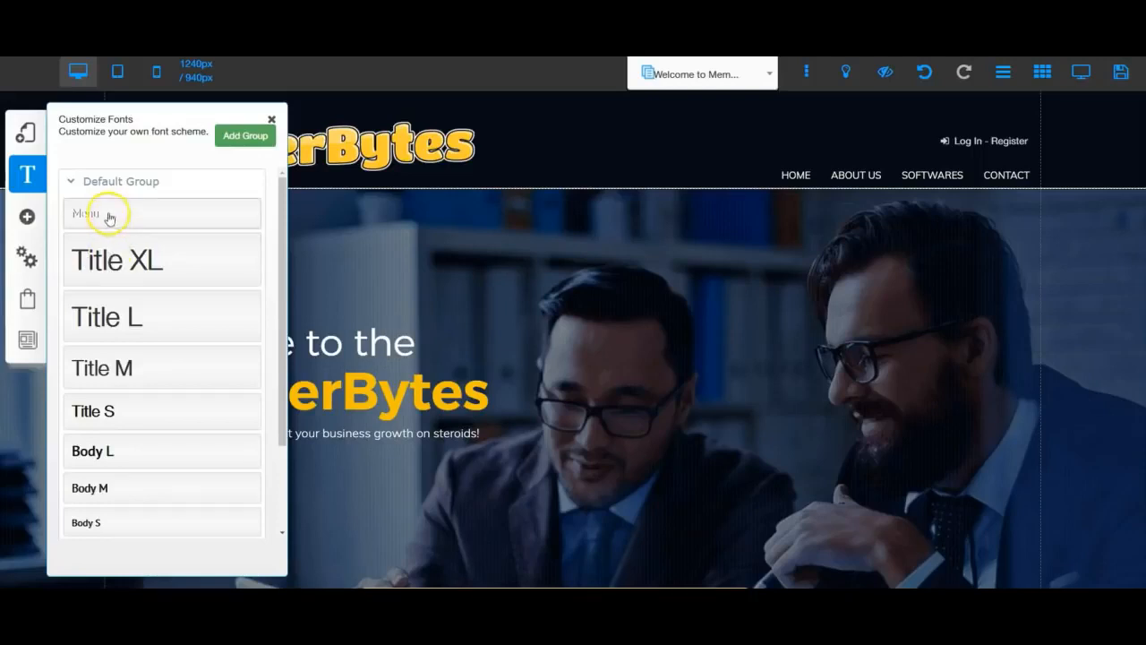
click(128, 259)
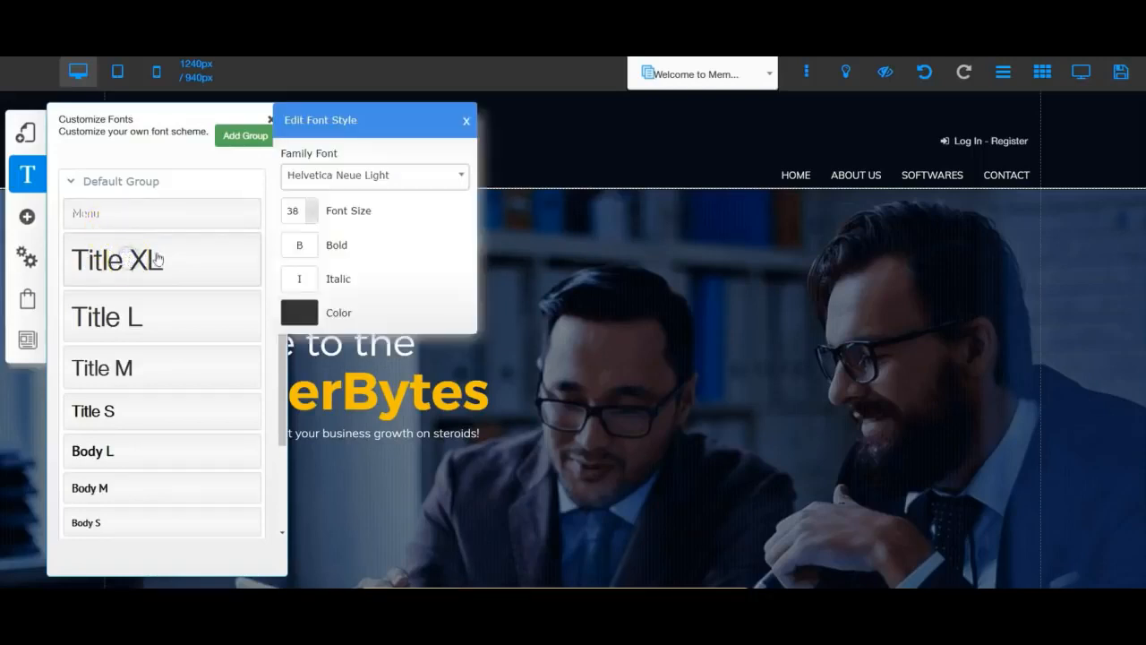
scroll(332, 287, down, 5)
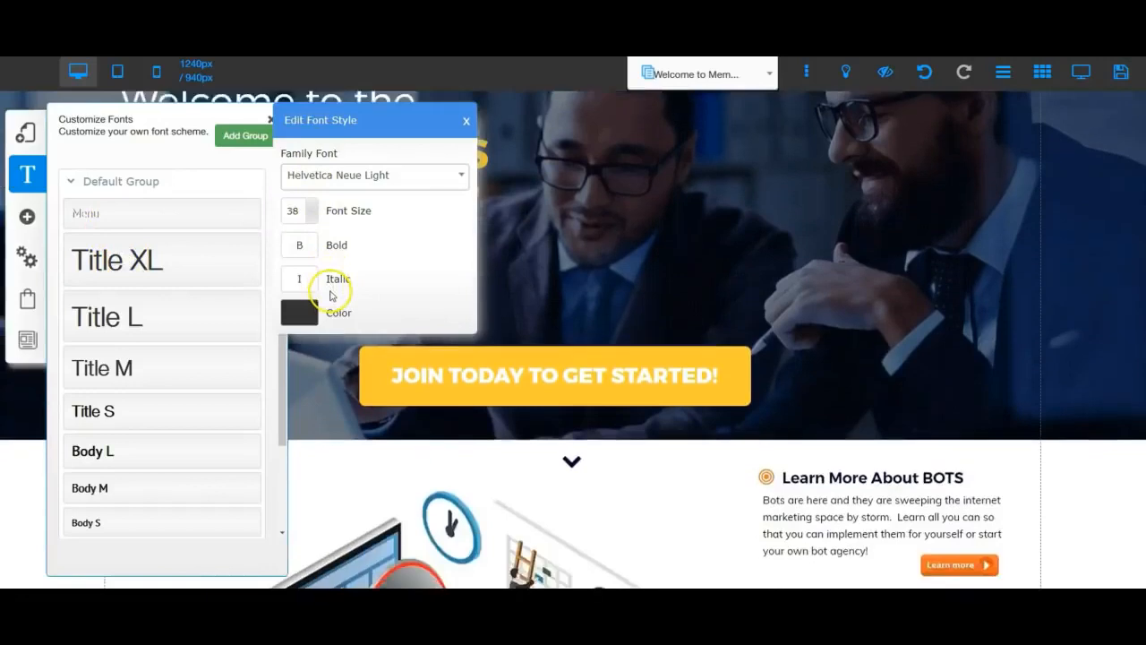
scroll(333, 292, up, 5)
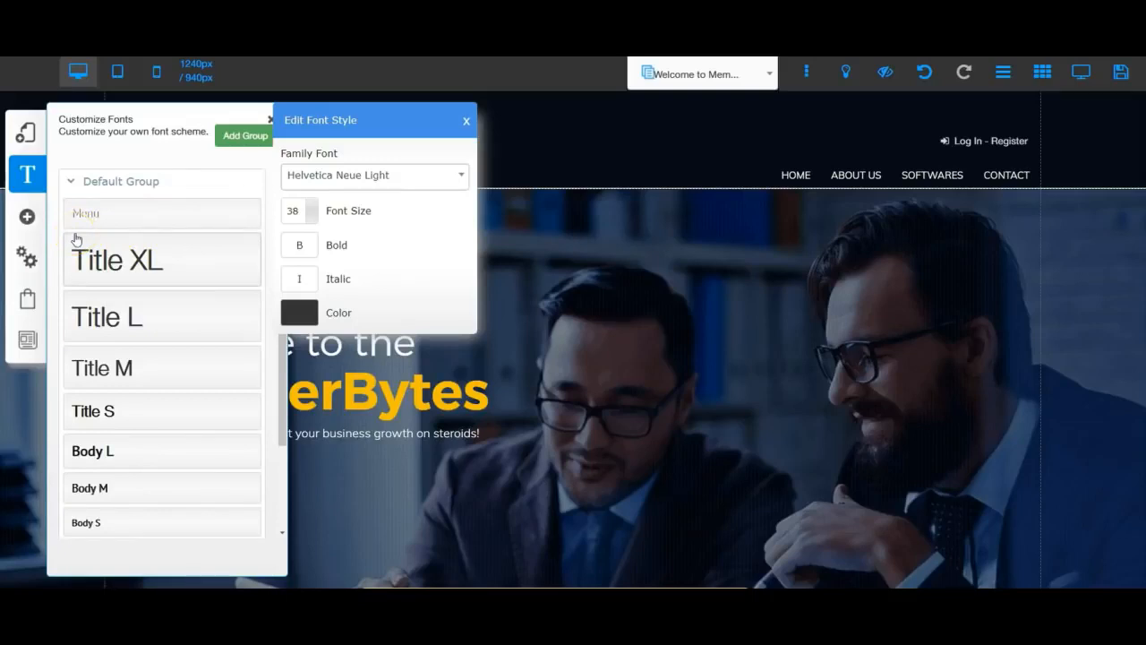
click(27, 217)
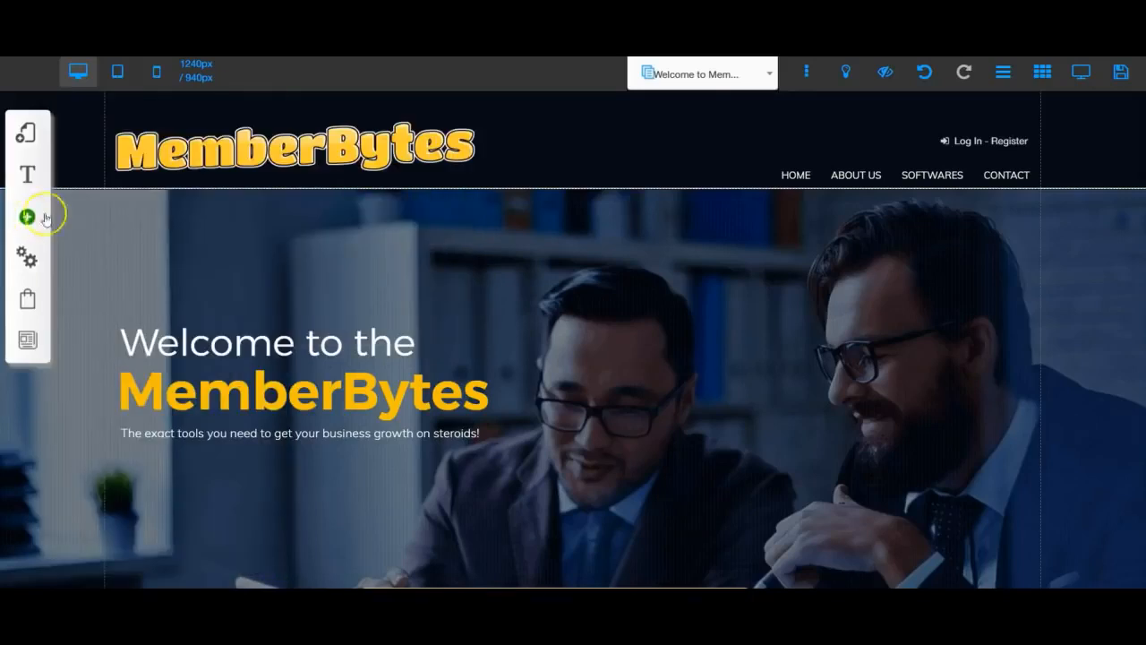
Browse the list of elements that can be added to the site, from Pop Up down to Blog Apps.
click(27, 218)
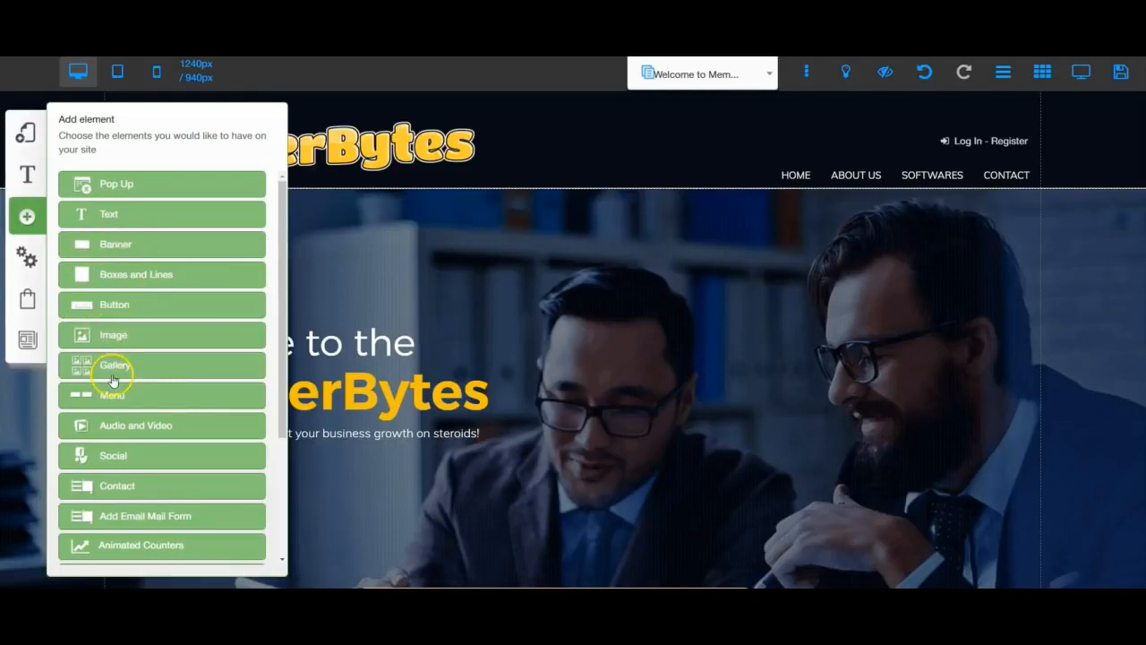
scroll(114, 381, down, 3)
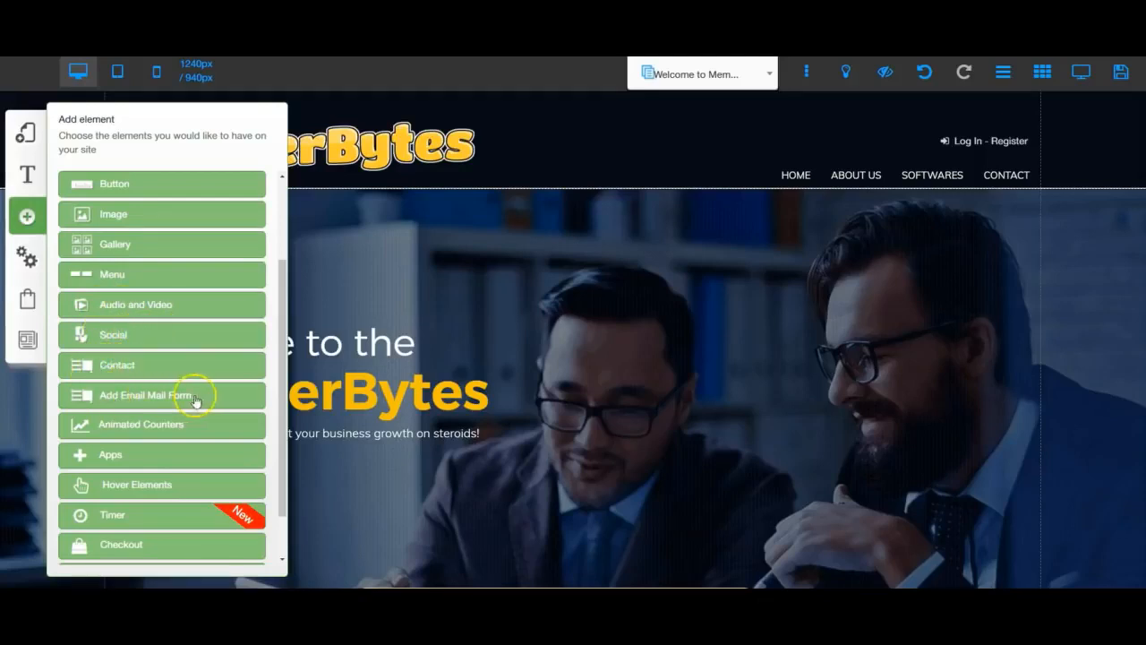
scroll(101, 435, down, 1)
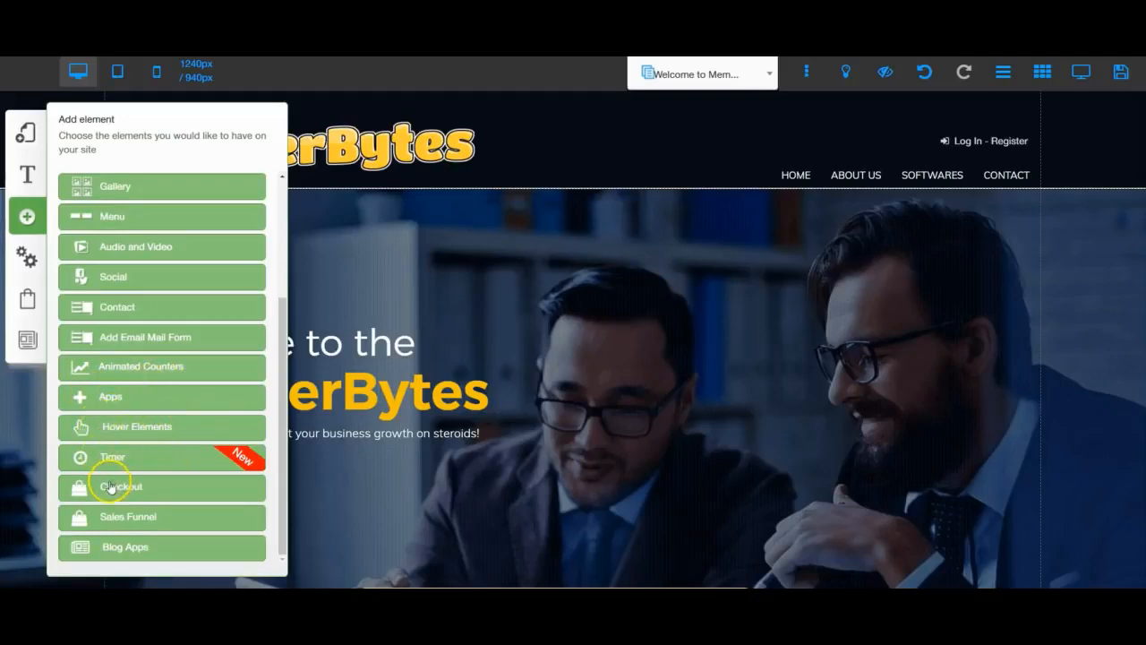
scroll(147, 488, down, 2)
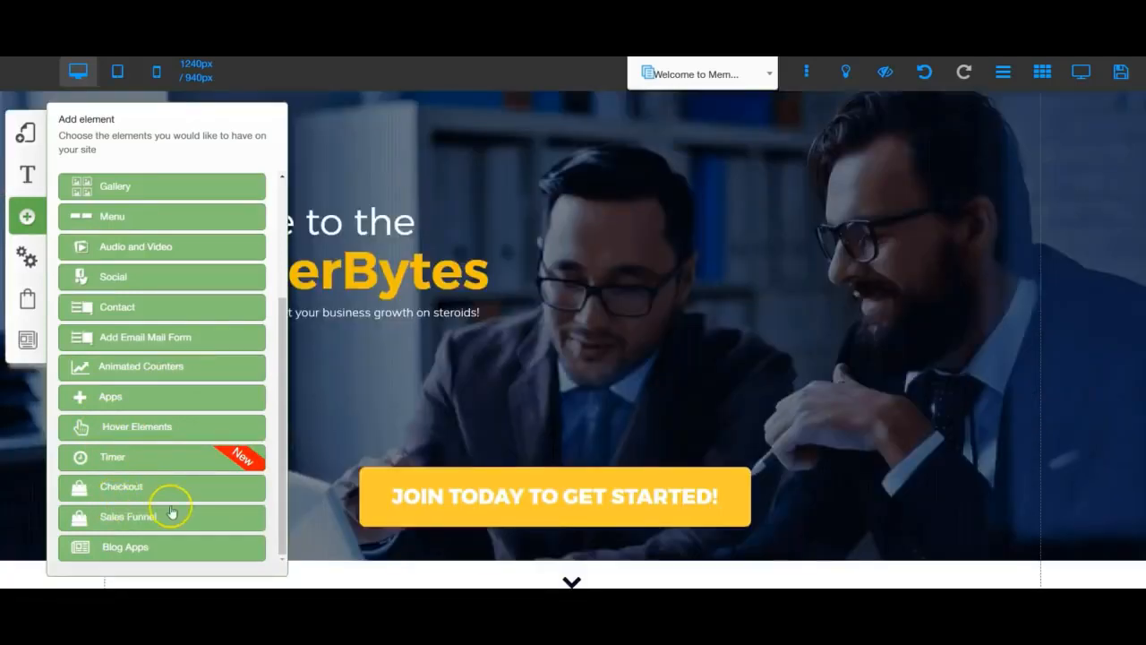
scroll(337, 429, up, 2)
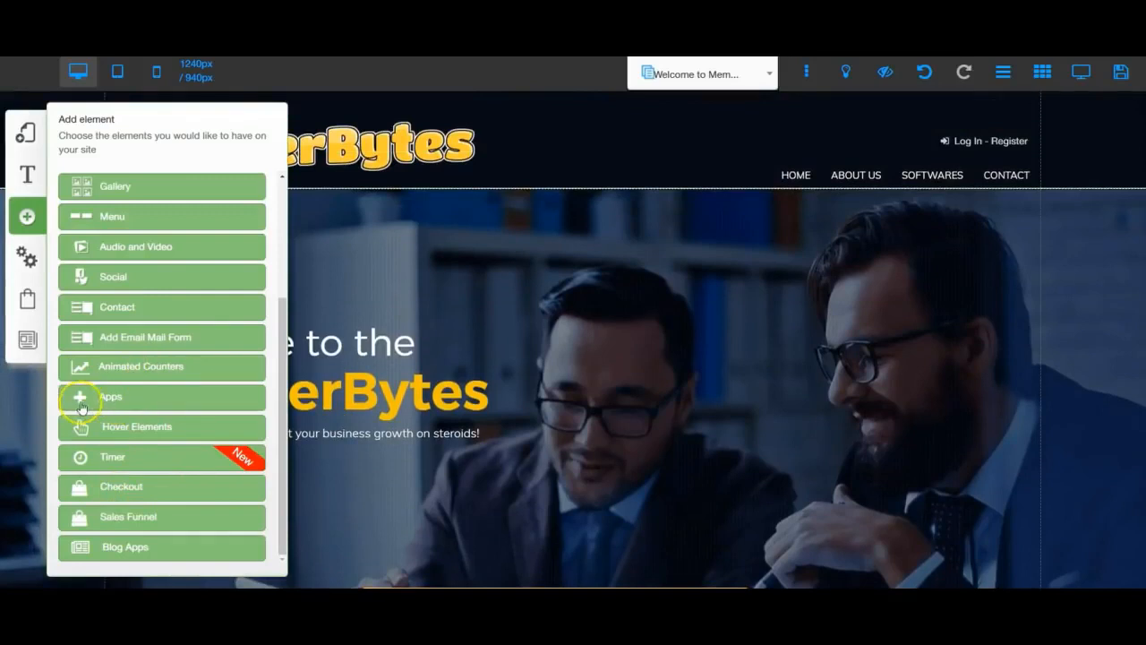
Examine the Apps elements, from the Paypal button and HTML to Shopify and Open Table, and close the list.
click(113, 399)
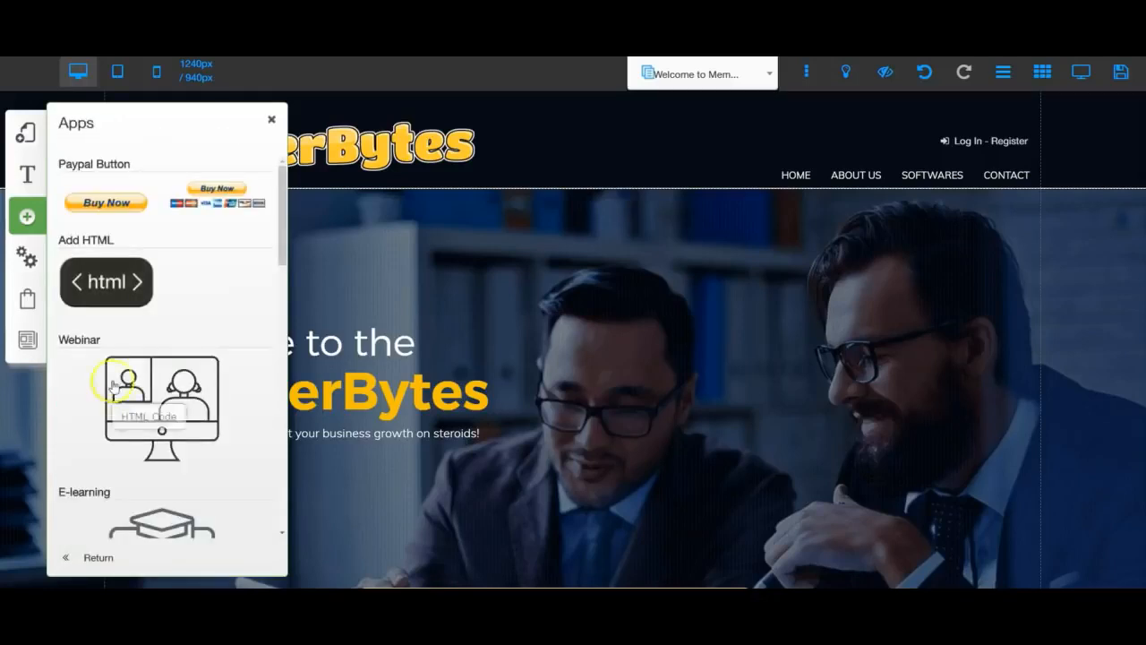
click(97, 202)
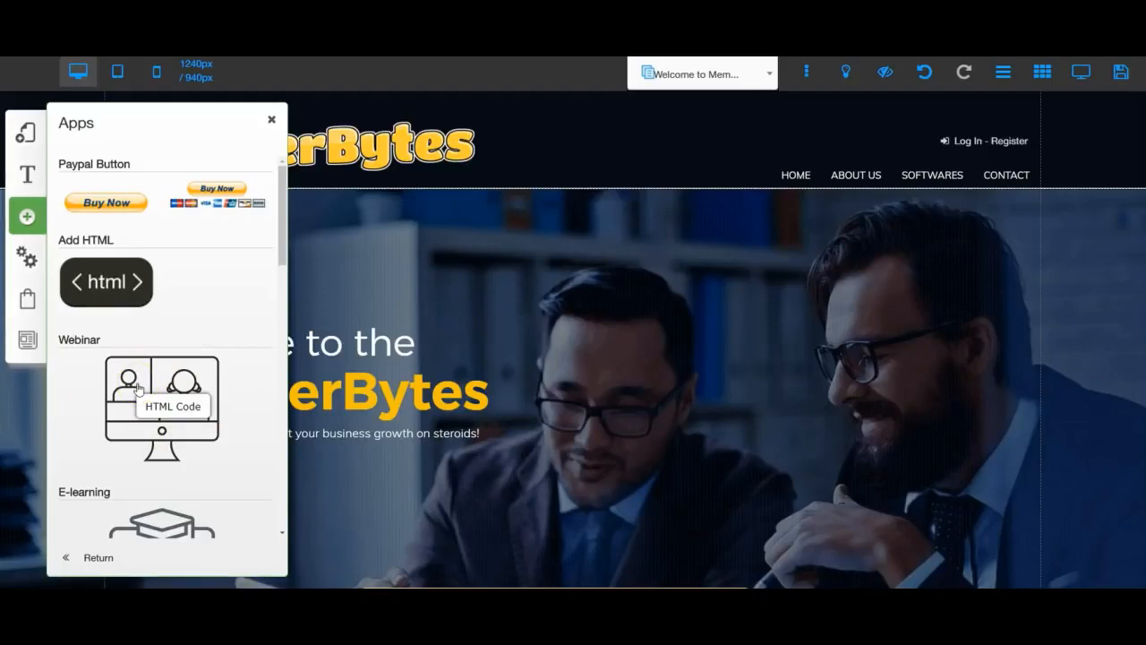
scroll(152, 398, down, 3)
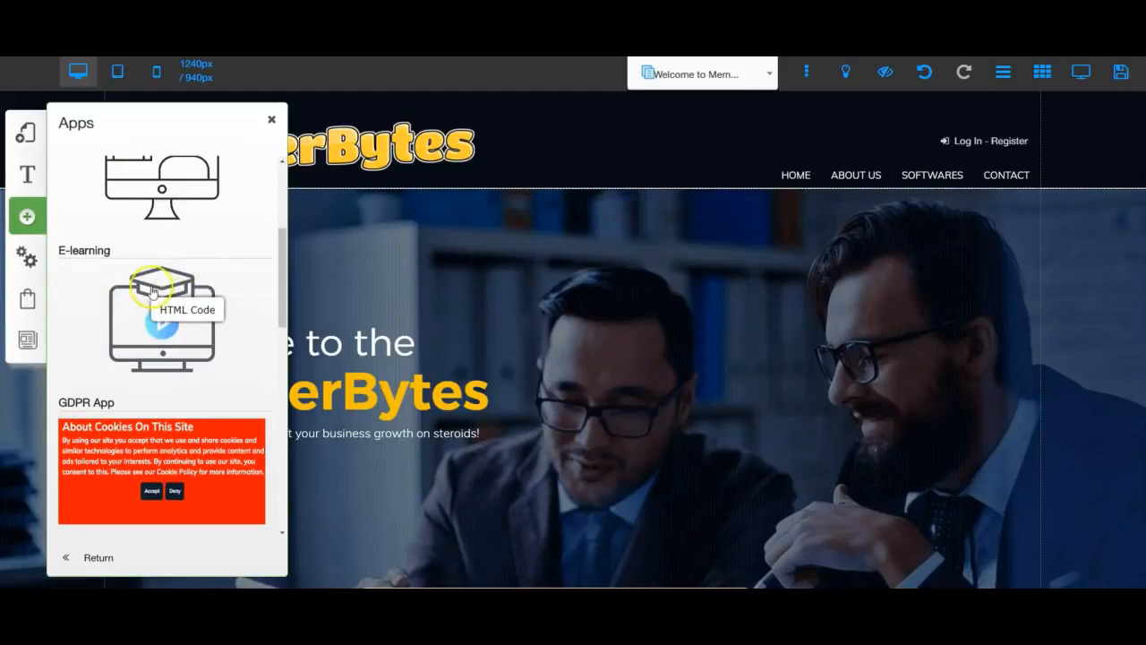
scroll(154, 296, down, 2)
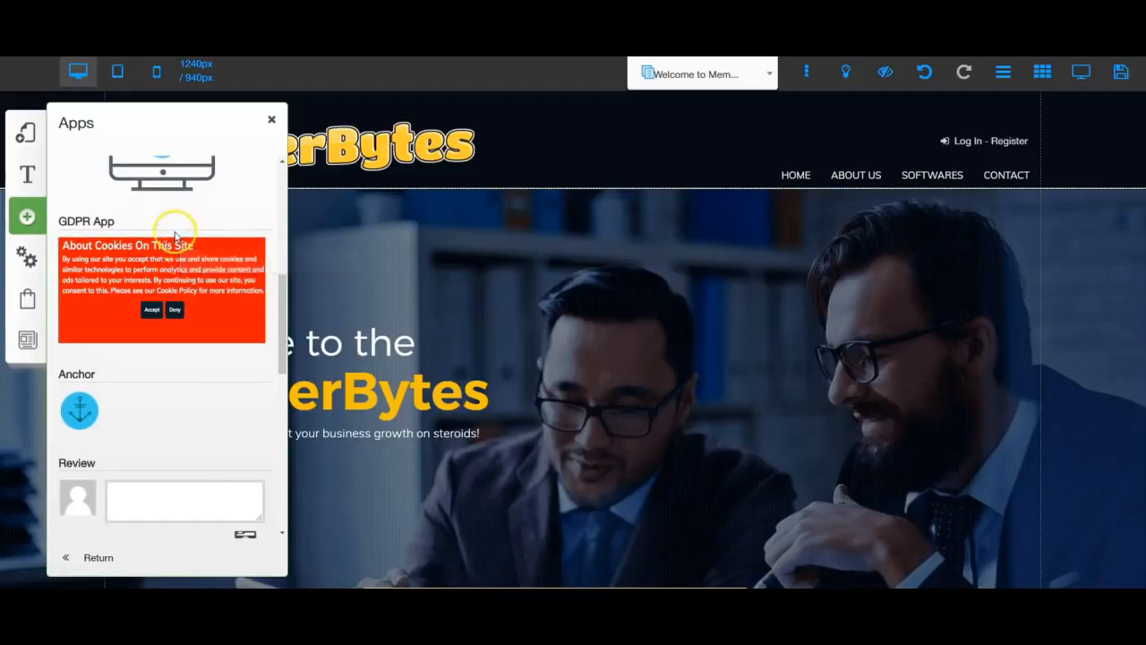
scroll(134, 414, down, 1)
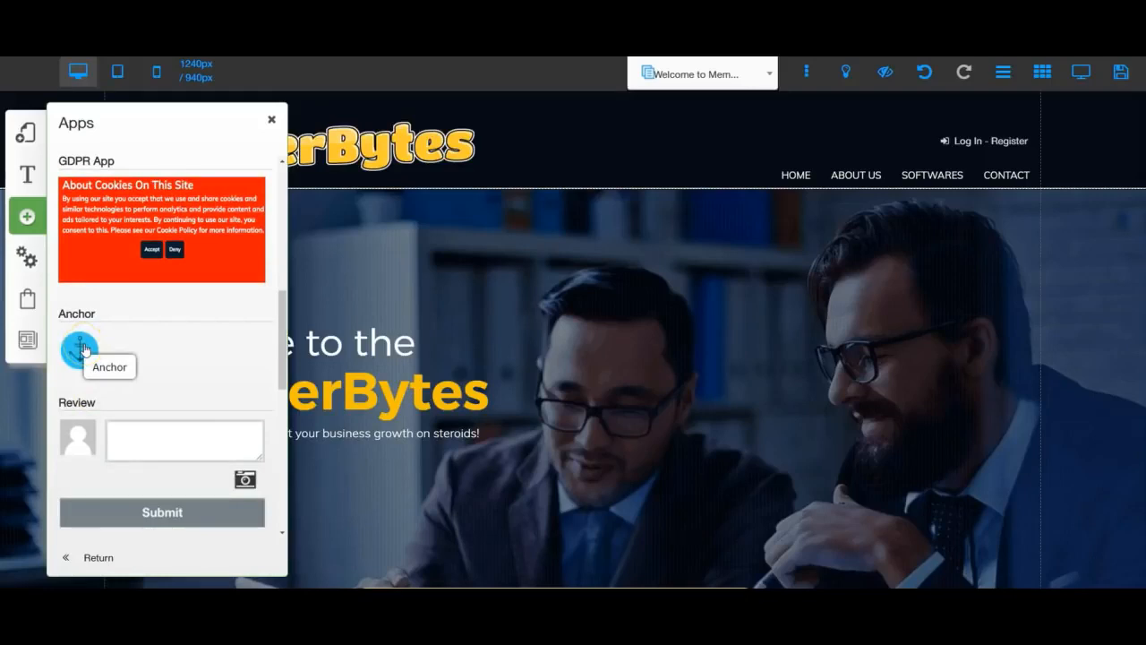
scroll(159, 449, down, 1)
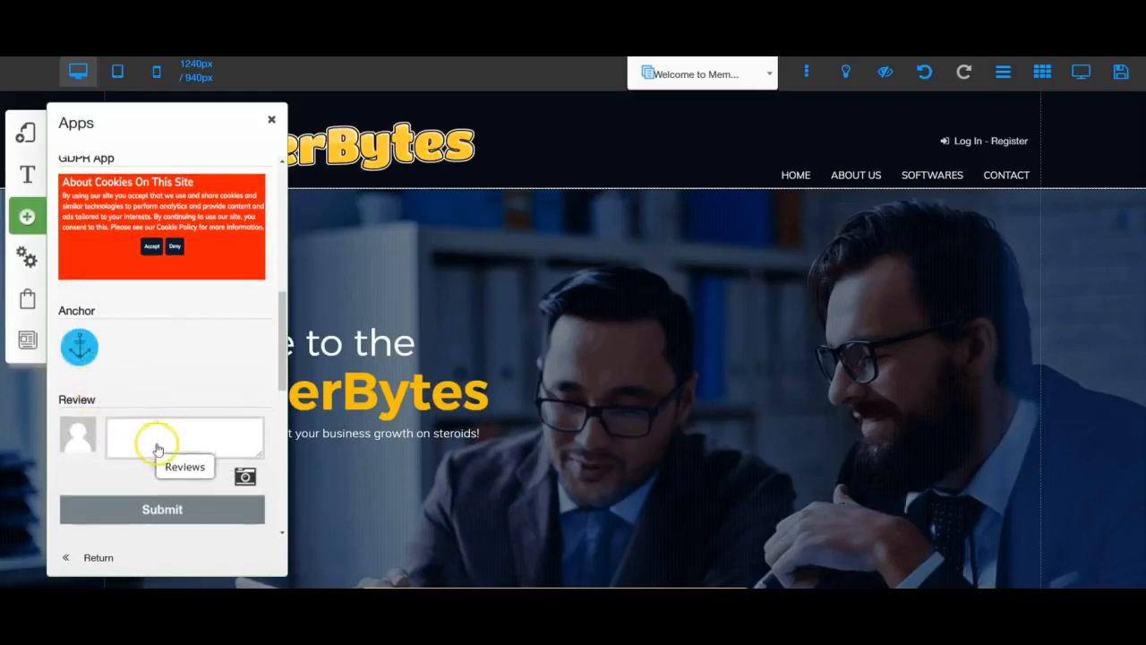
scroll(159, 449, down, 4)
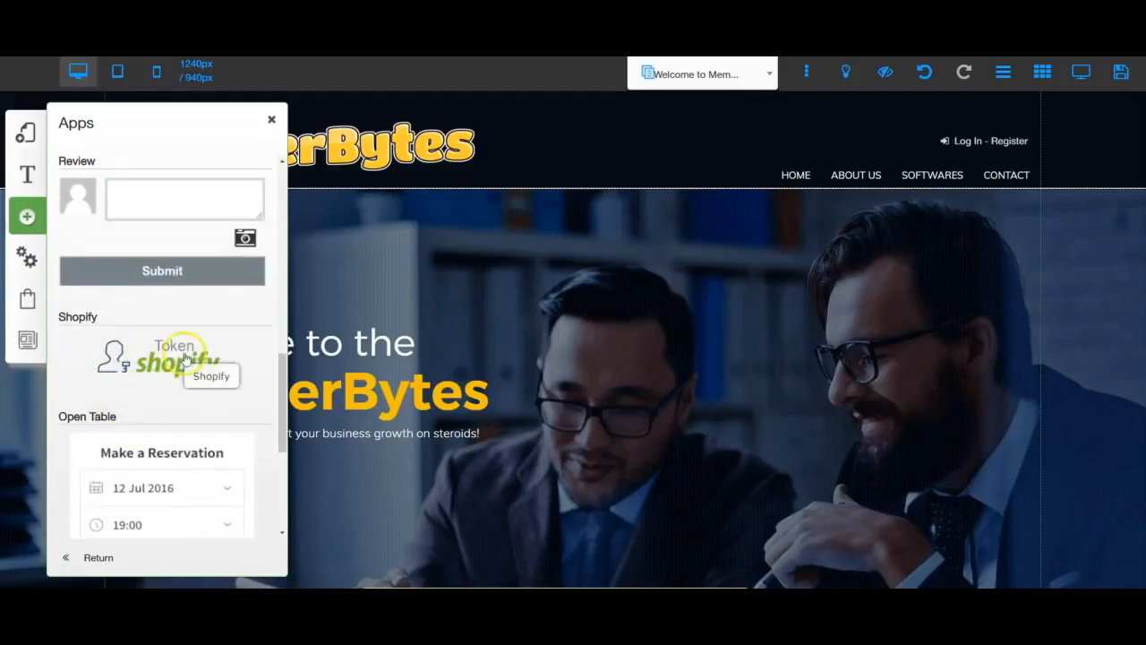
scroll(120, 446, down, 2)
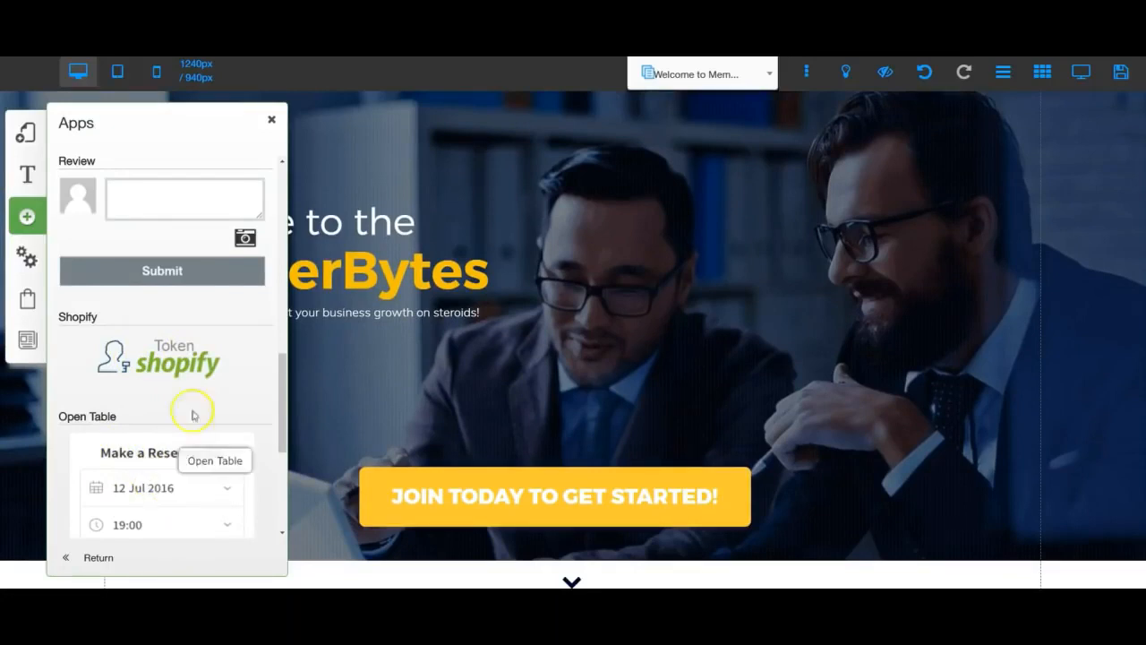
click(272, 121)
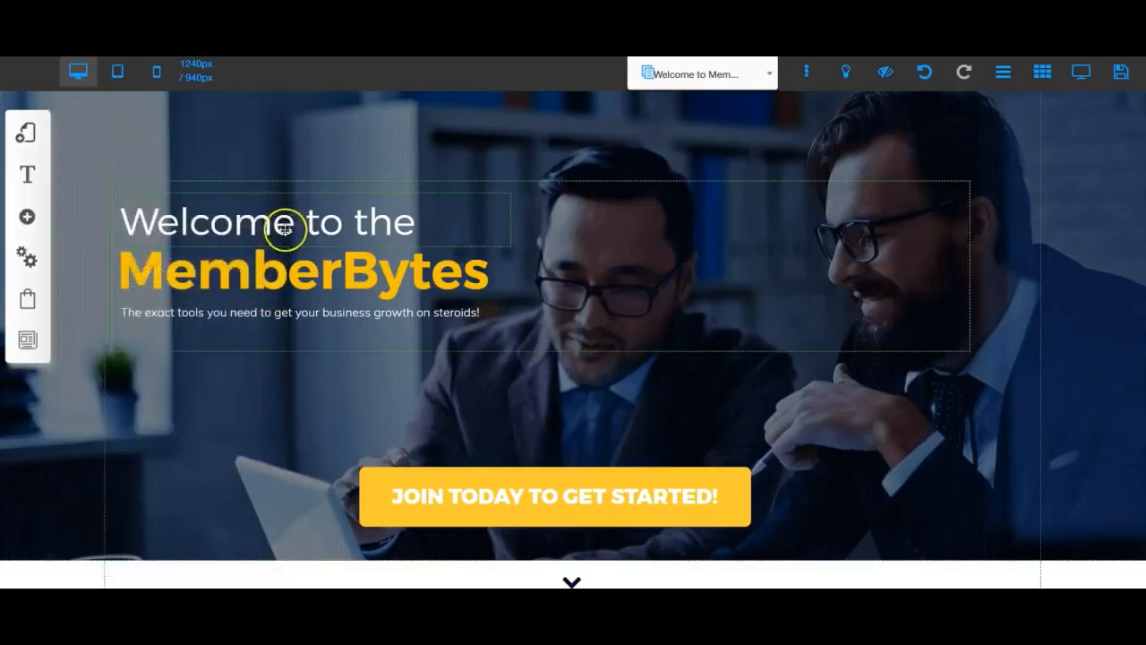
scroll(287, 224, up, 2)
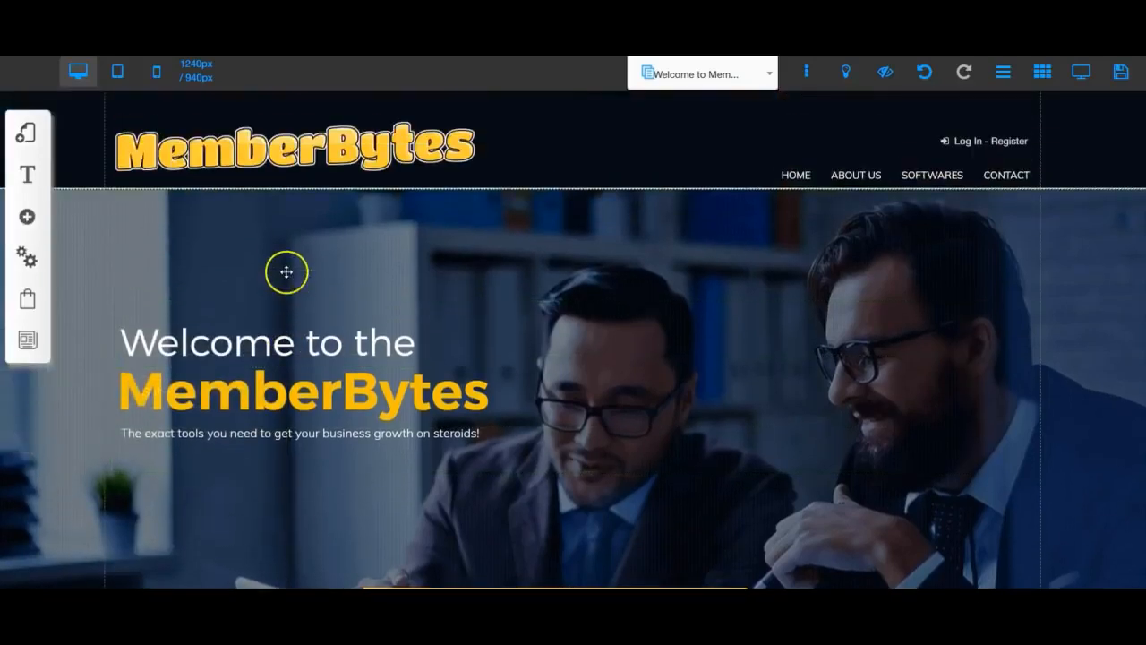
Review the website's Settings and SEO options, from GDPR Configuration to Manage Action counters, and close them.
click(28, 260)
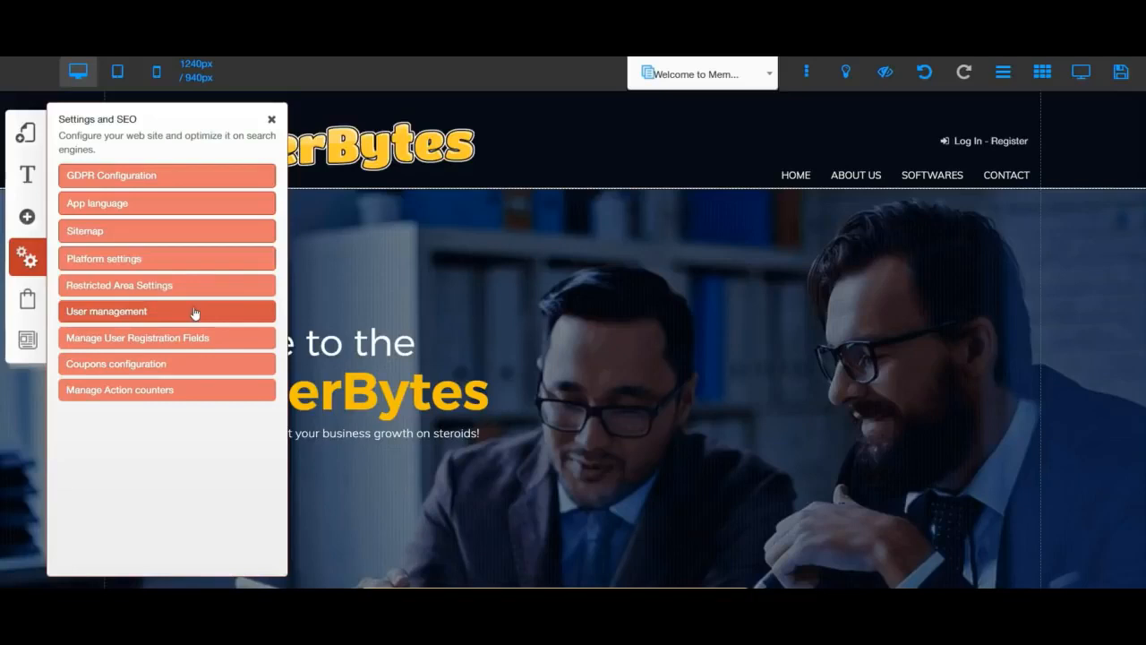
click(72, 342)
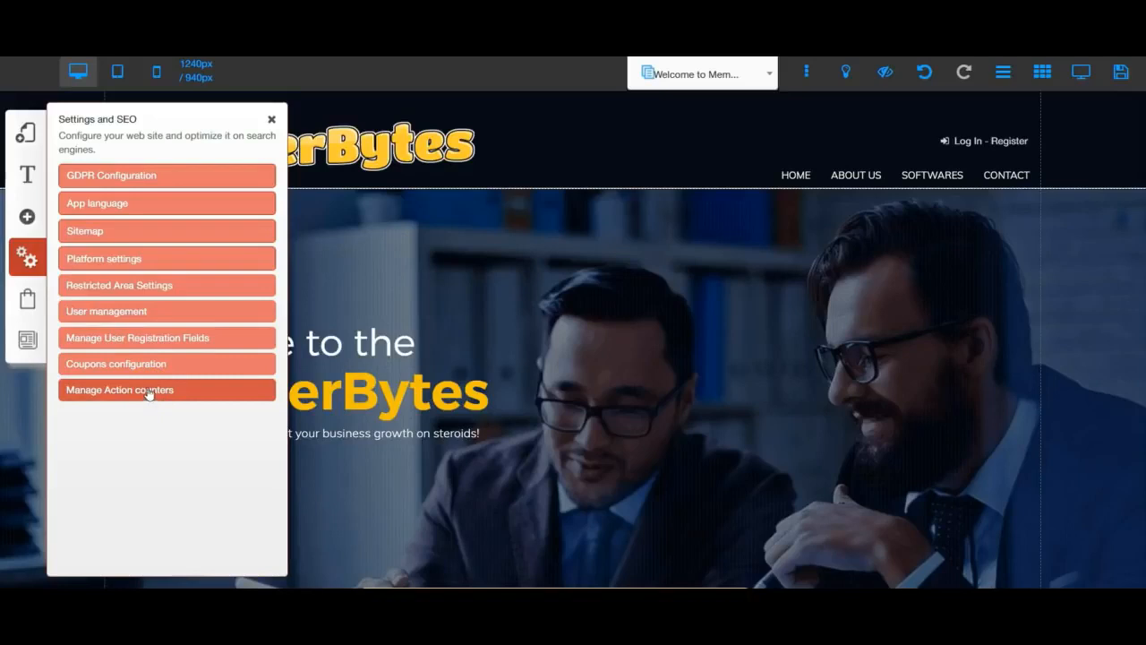
click(26, 301)
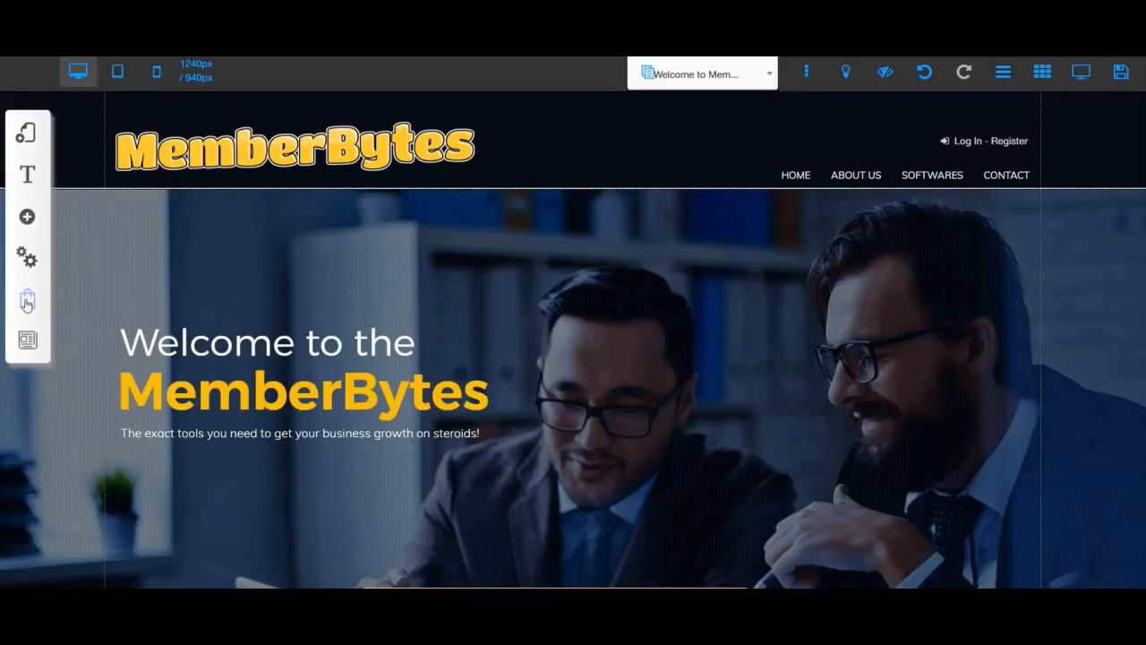
Review the Checkout options for creating site offers, from Payment Manager to Sales Funnel, and close them.
click(27, 302)
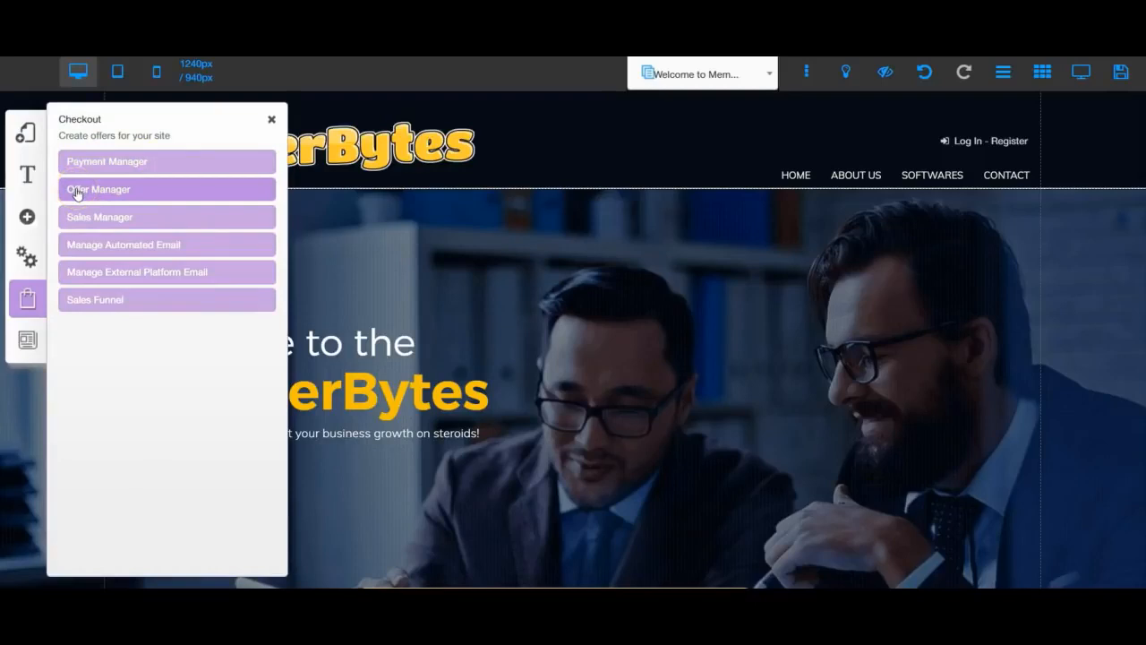
click(77, 220)
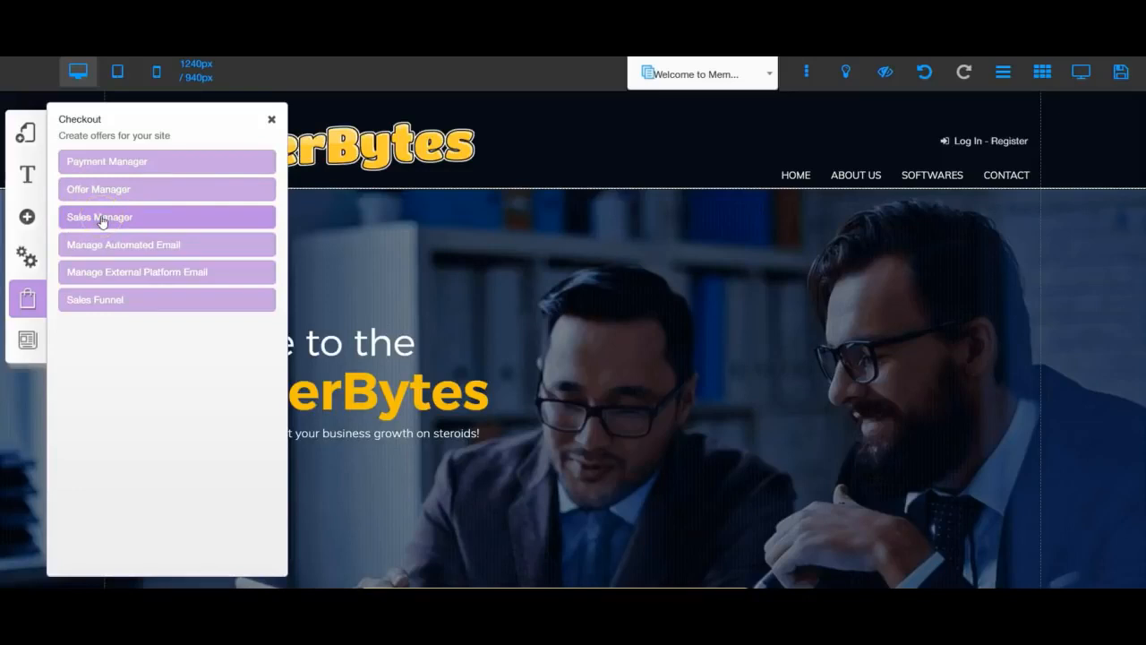
click(124, 247)
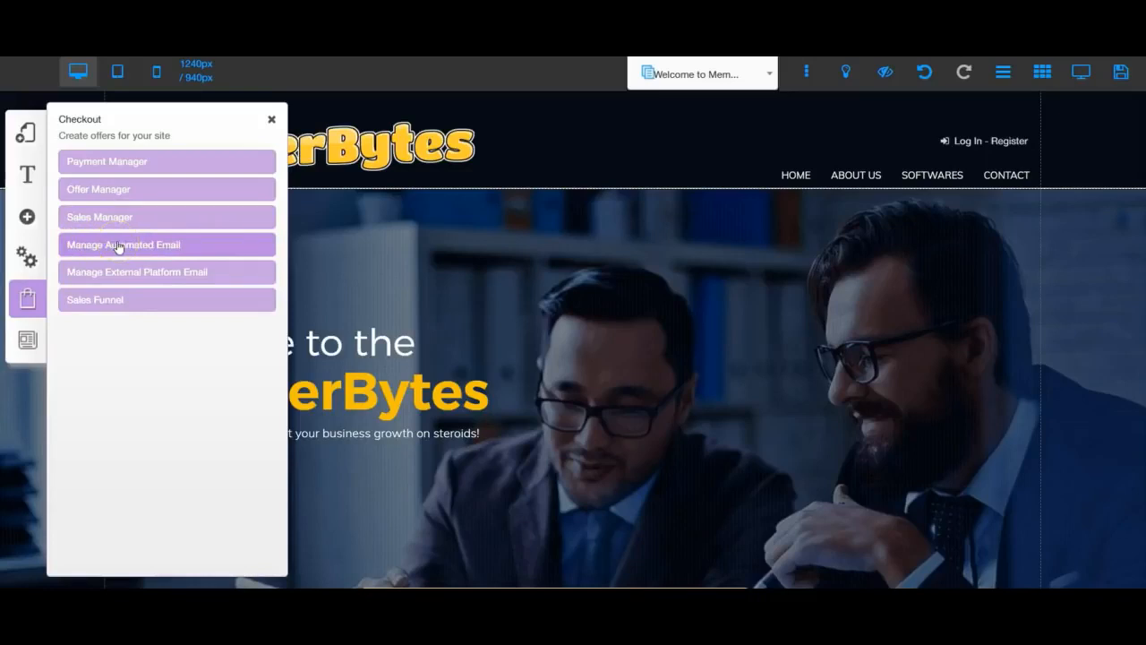
click(147, 276)
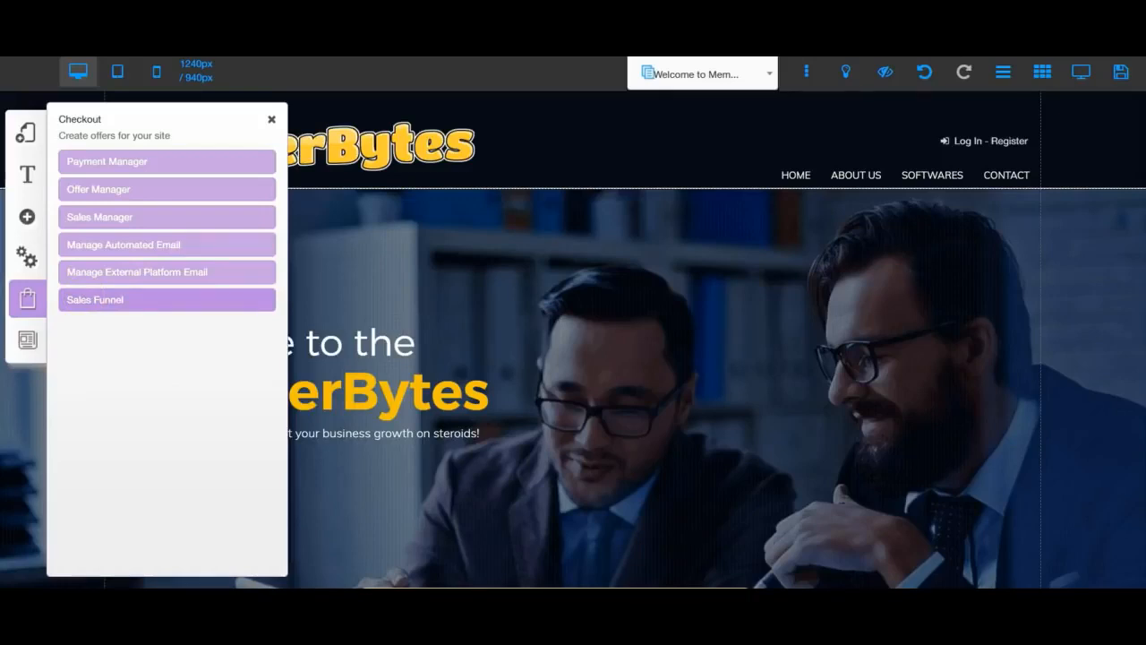
click(27, 300)
View the My Blog options for managing blog news and adding a blog, and close them.
click(26, 342)
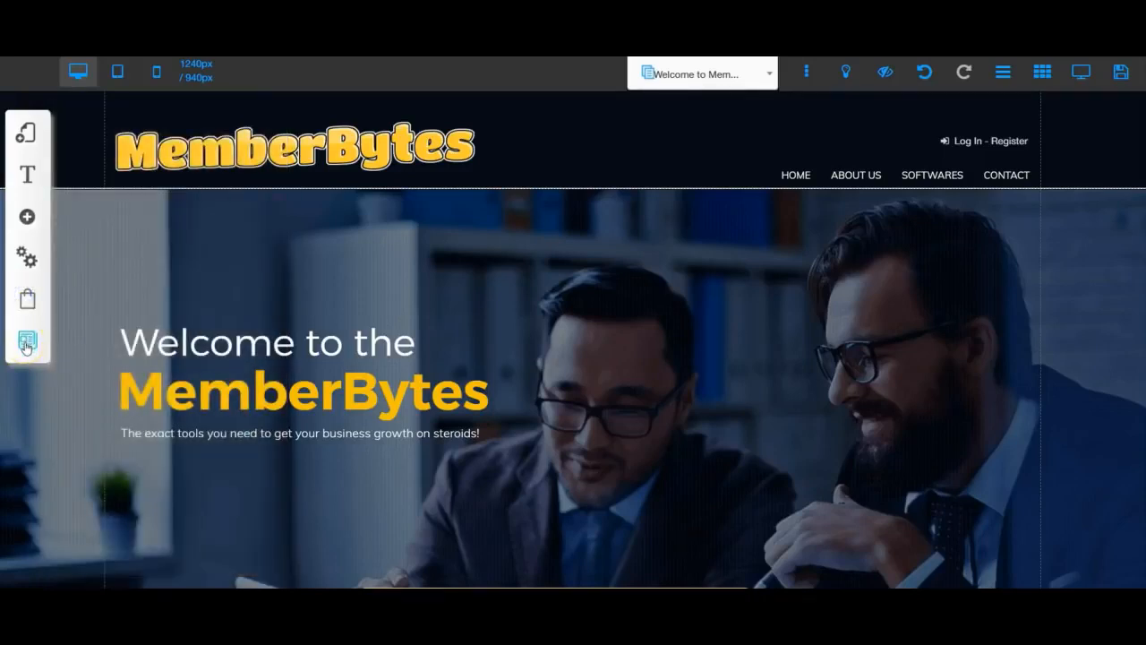
click(27, 343)
click(100, 190)
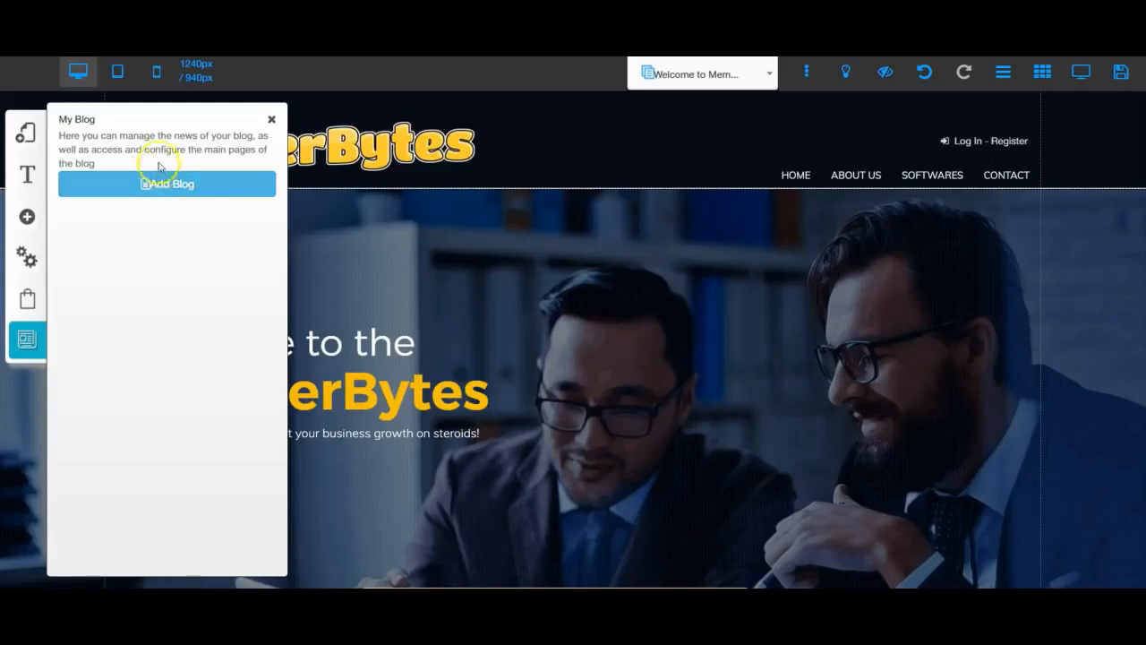
click(271, 121)
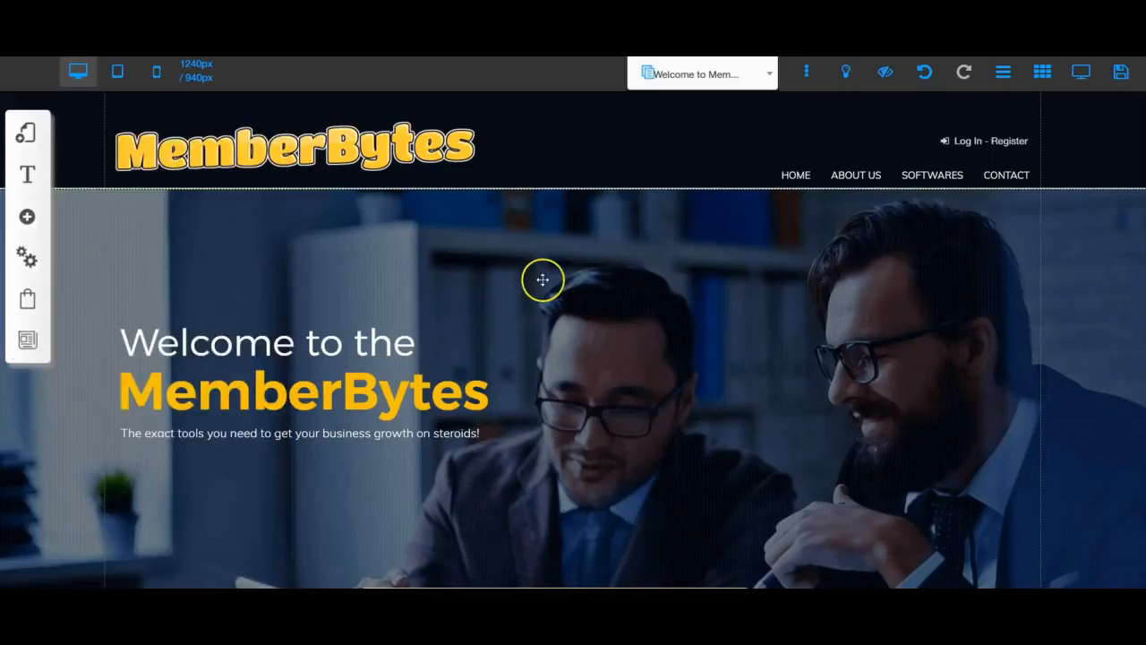